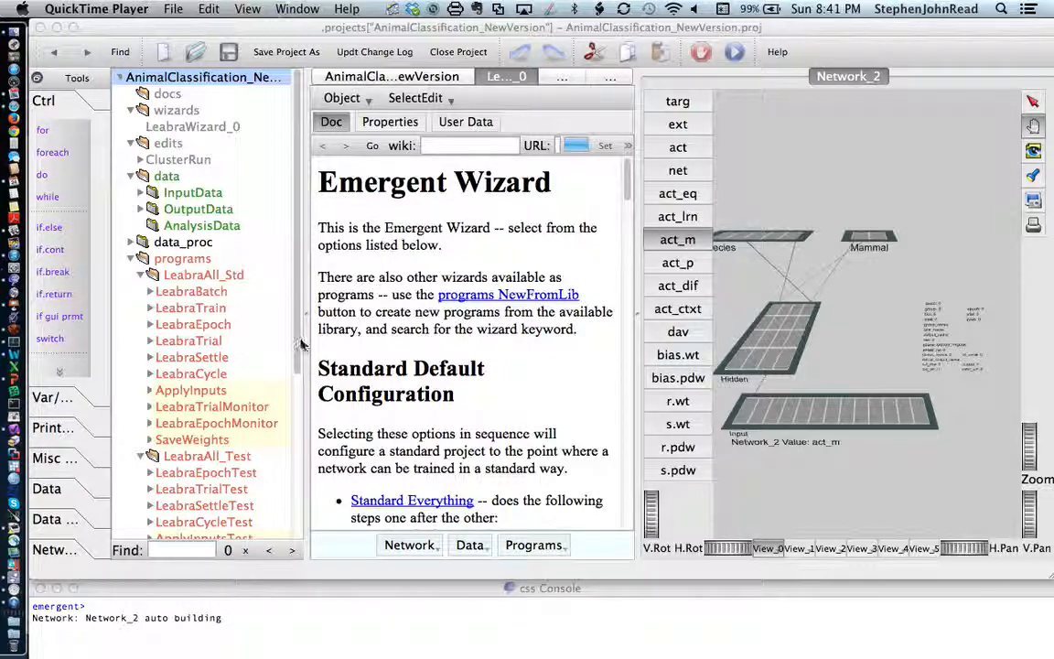
# - Examine the specs of Network_2, including the children of HiddenLayer, LeabraUnitSpec_3 and LeabraConSpec_3
pyautogui.moveTo(296, 340); pyautogui.dragTo(293, 485)
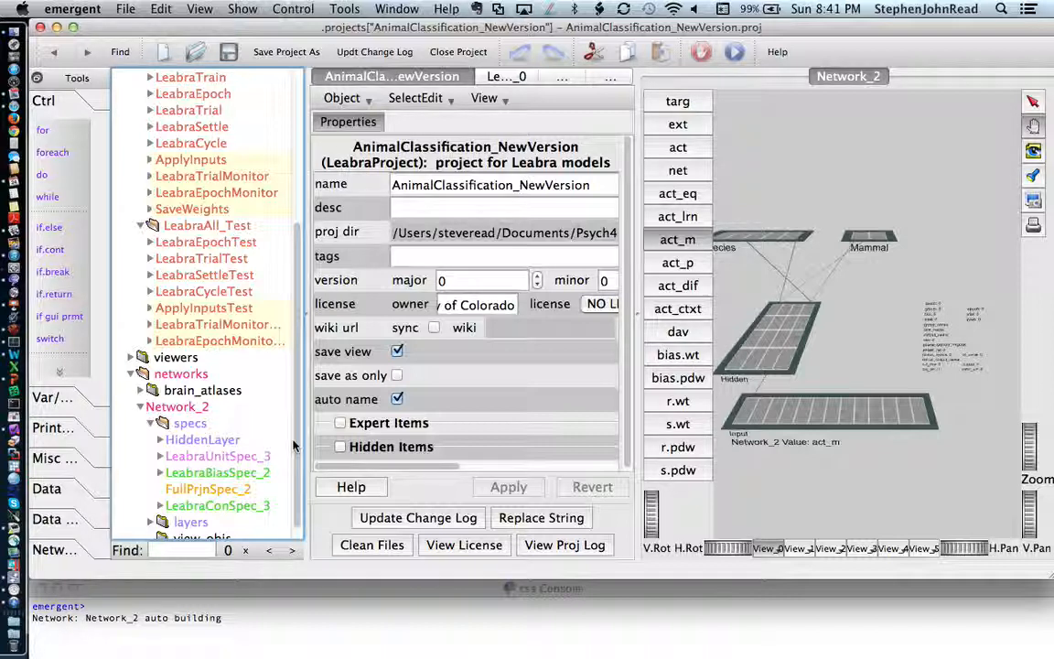
pyautogui.moveTo(297, 445); pyautogui.dragTo(294, 482)
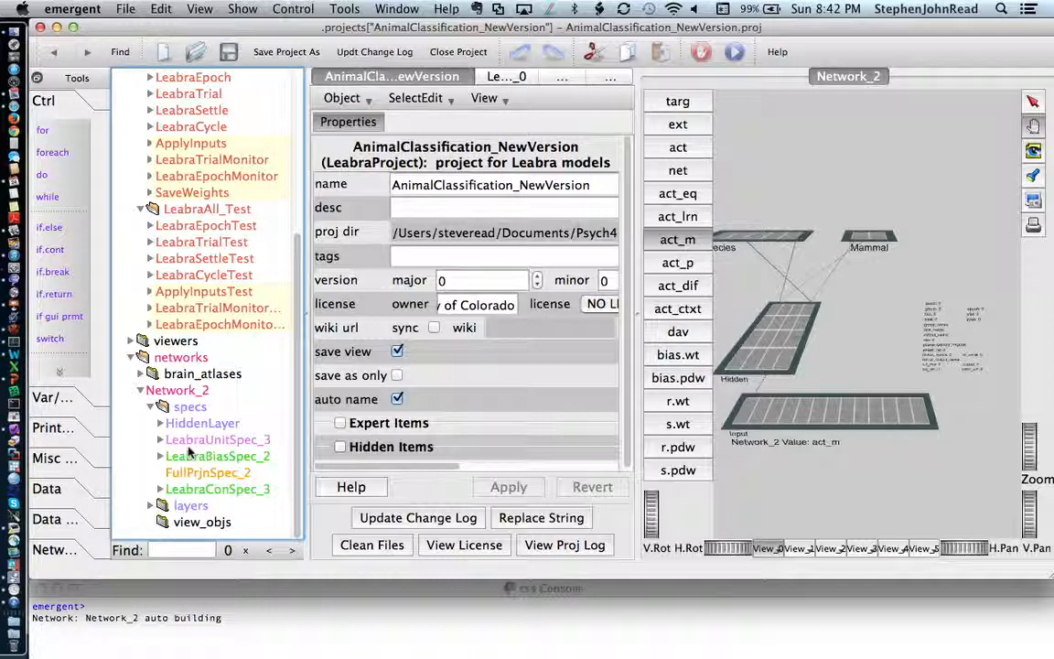
pyautogui.click(161, 423)
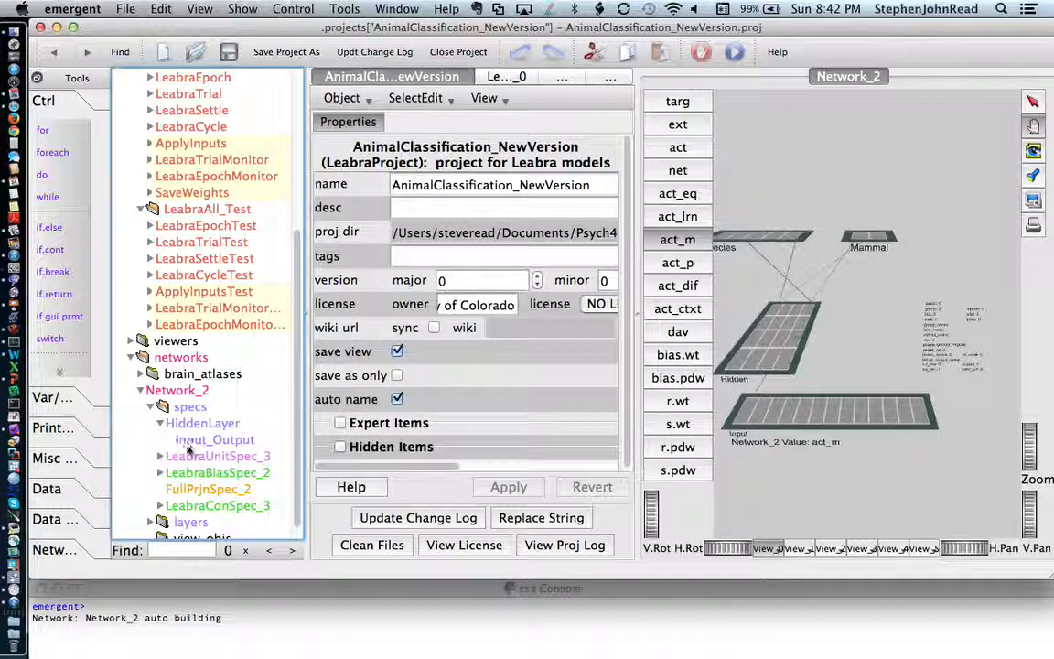
pyautogui.click(160, 464)
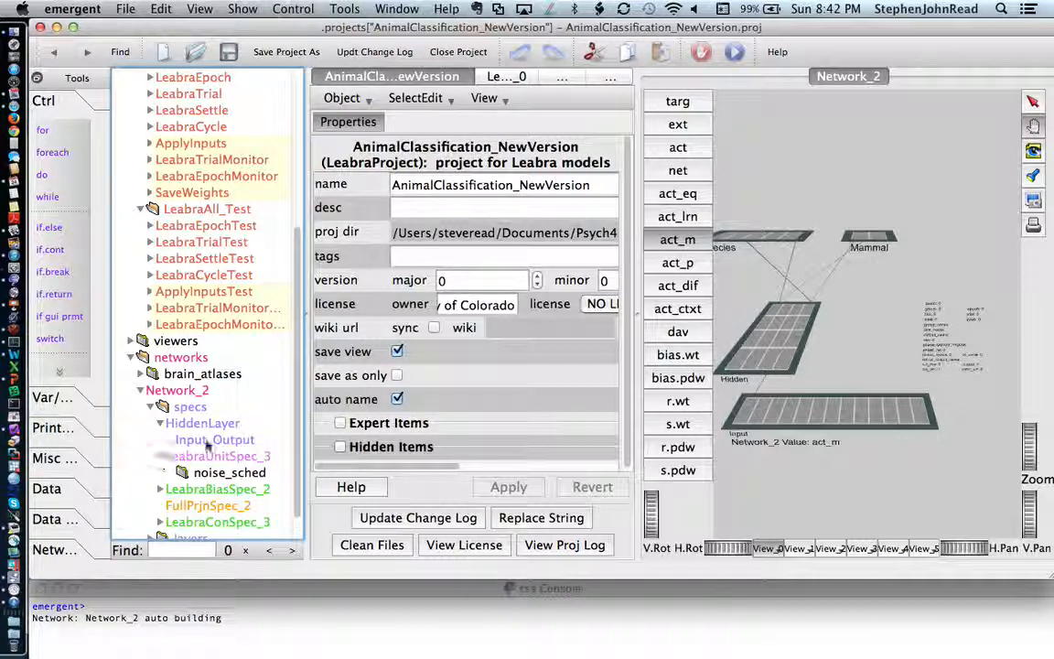
pyautogui.scroll(-1, 209, 422)
pyautogui.scroll(-1, 209, 423)
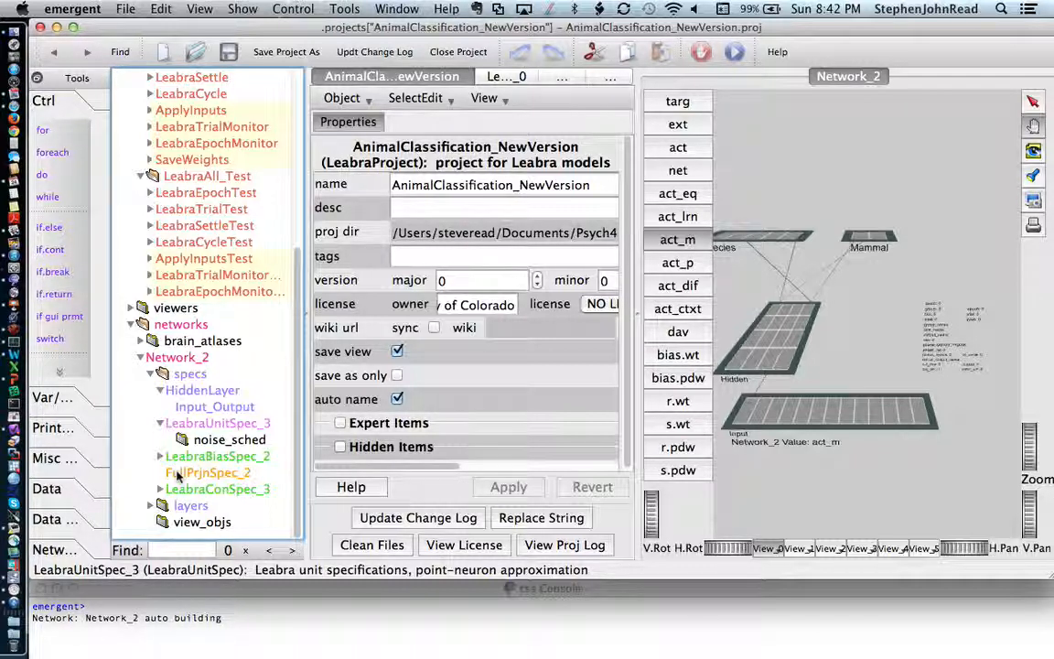
pyautogui.click(160, 490)
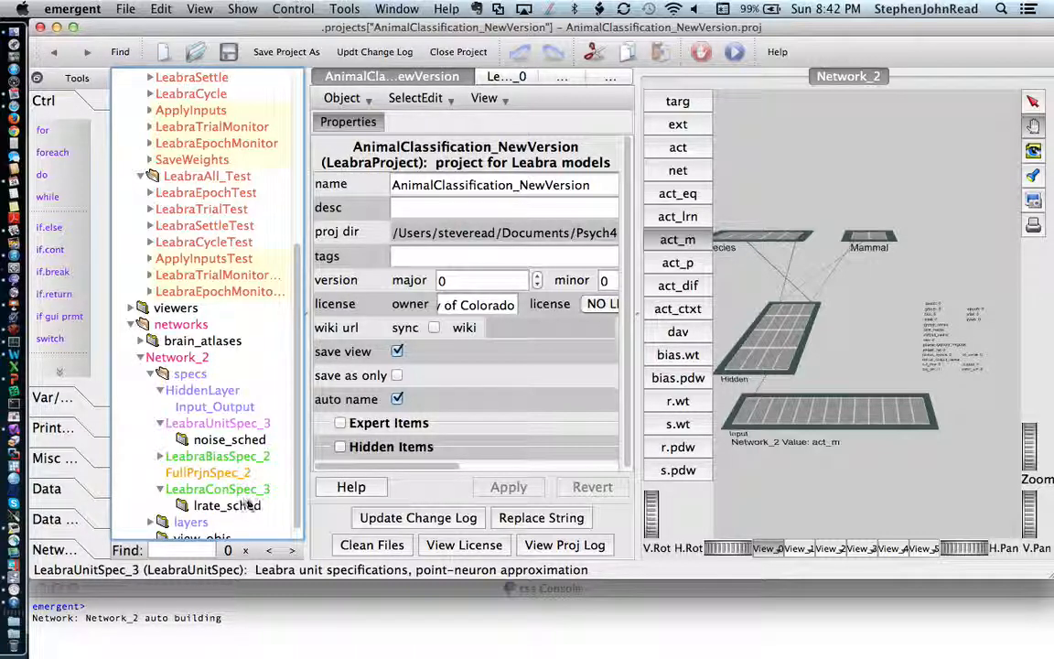
pyautogui.click(161, 490)
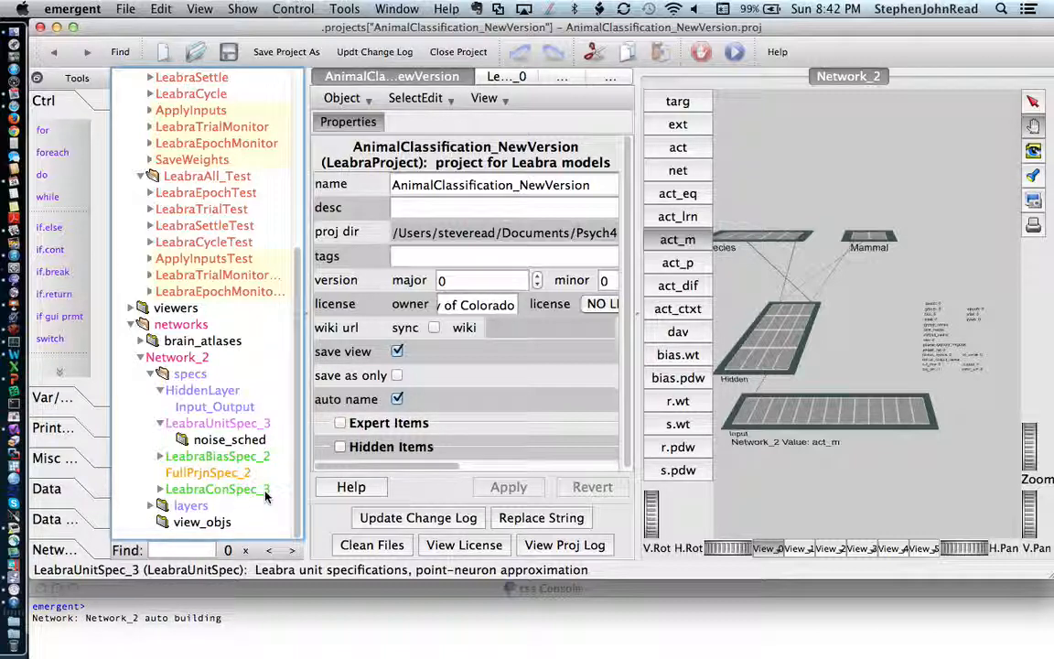
# - Create a child spec of type LeabraLayerSpec under Input_Output and name it Mammal
pyautogui.click(193, 408)
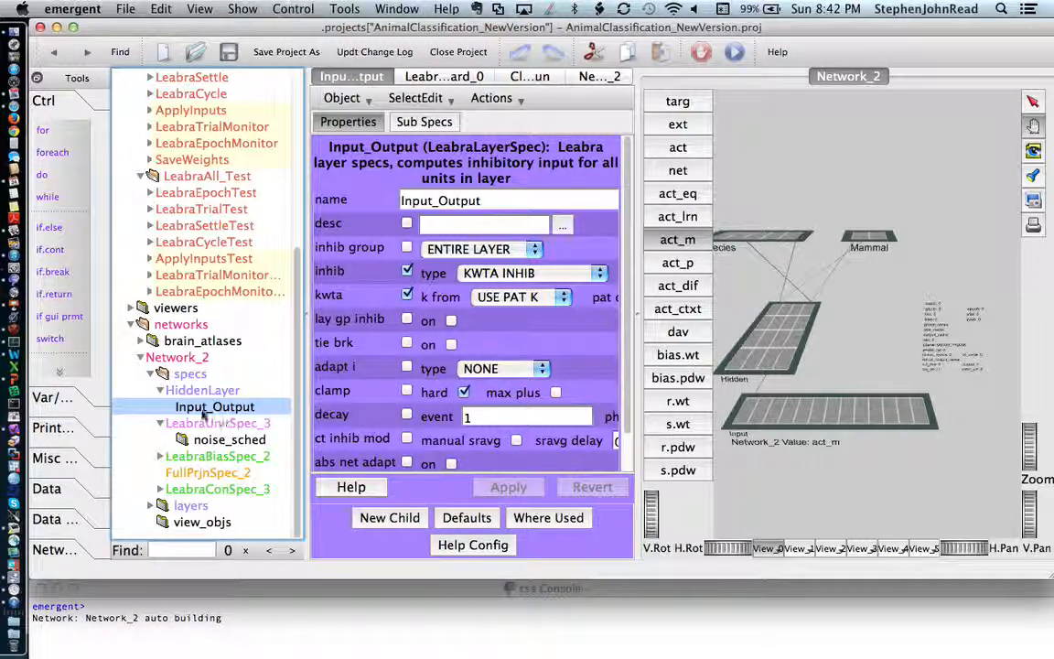
pyautogui.rightClick(192, 411)
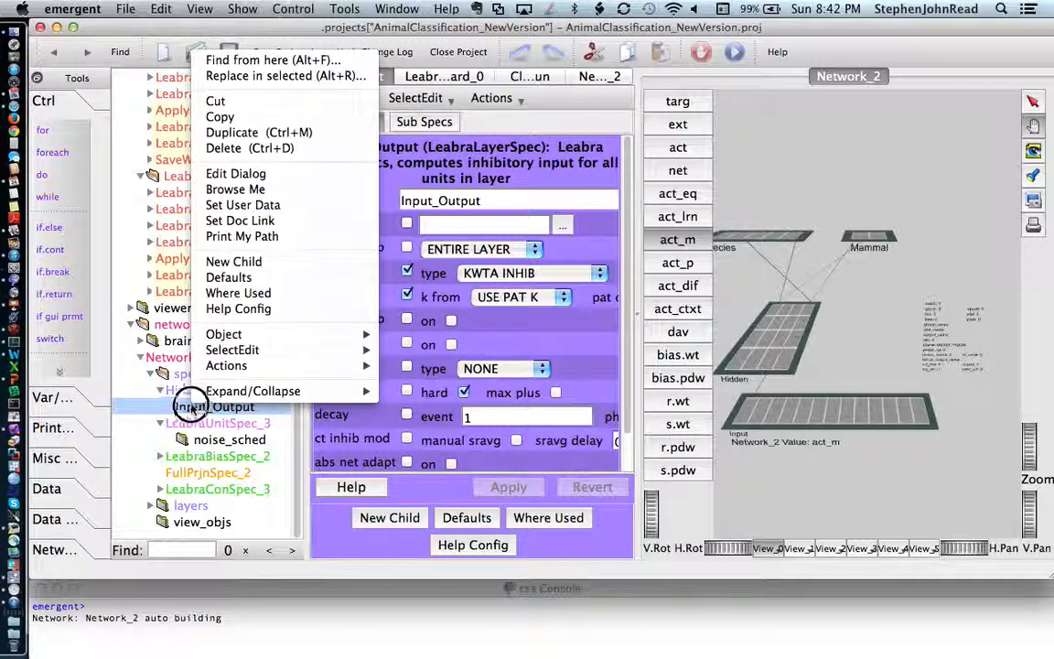
pyautogui.click(254, 263)
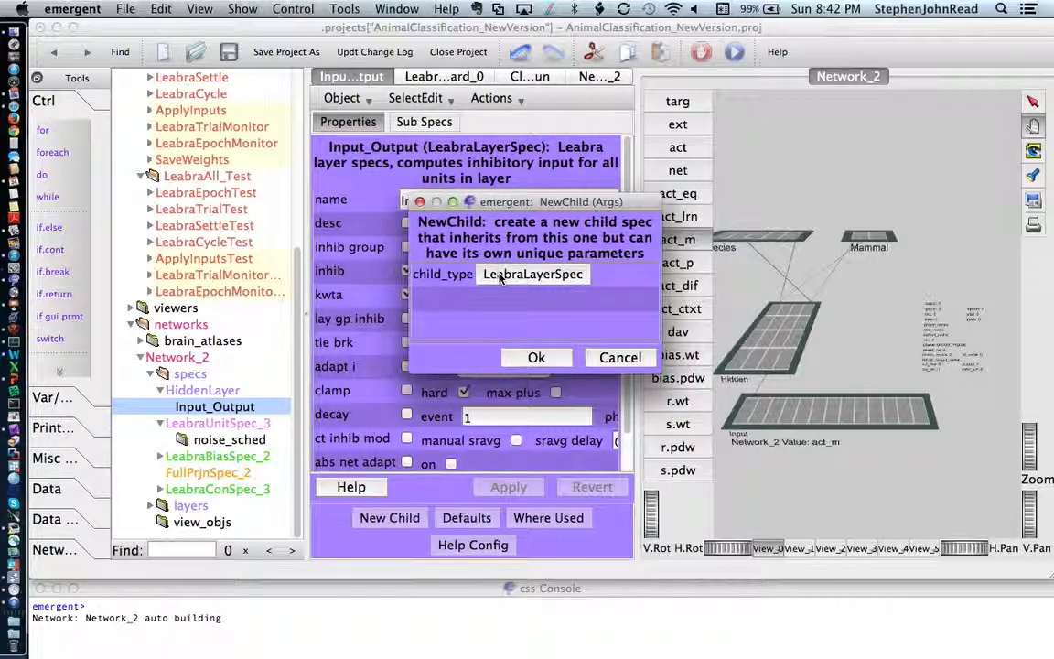
pyautogui.click(536, 358)
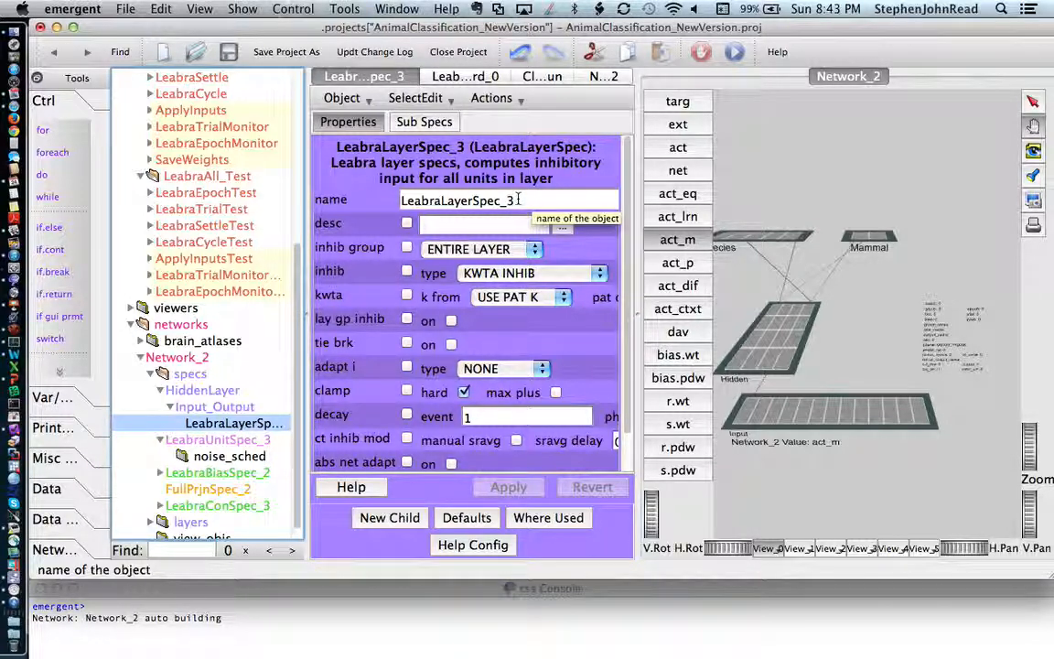
pyautogui.moveTo(518, 200); pyautogui.dragTo(391, 201)
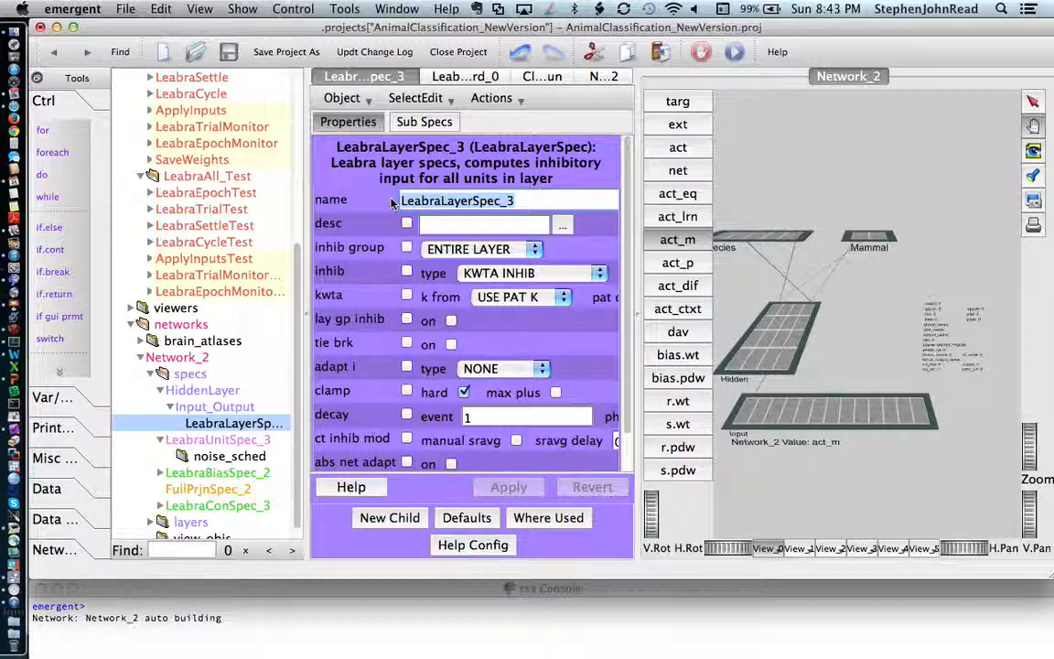
pyautogui.write('Mammal')
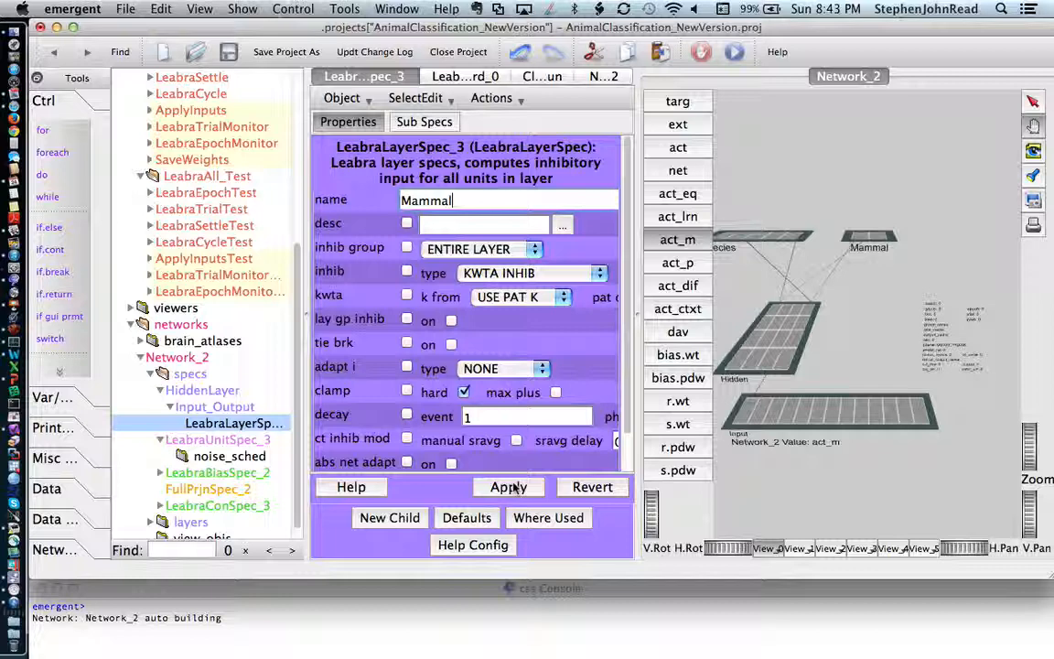
pyautogui.press('Return')
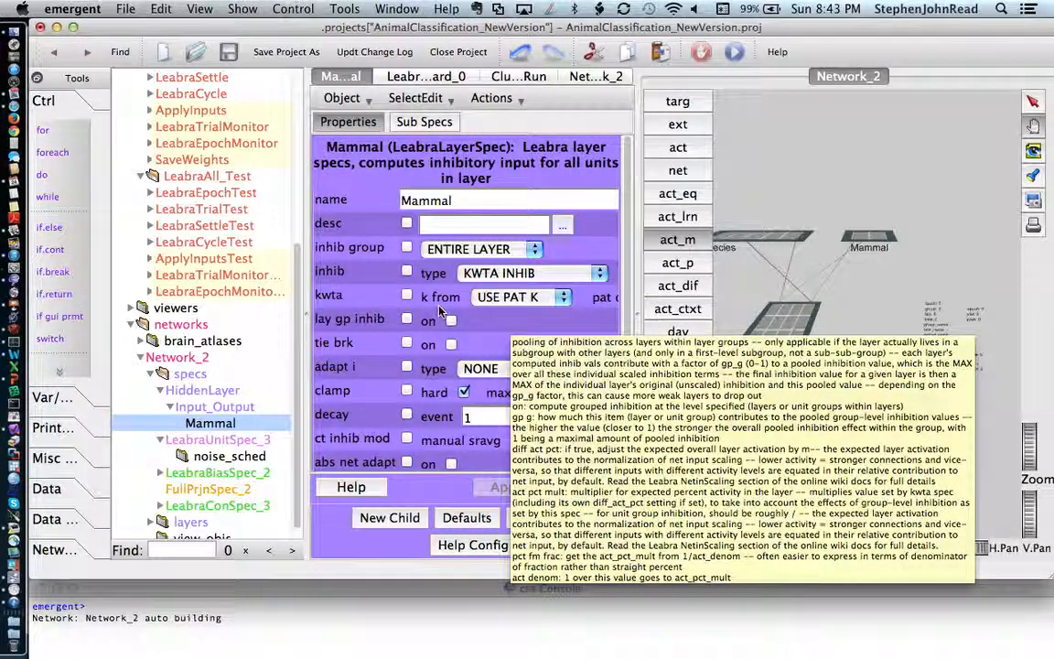
# - Set the Mammal spec's kwta to USE K with k at 1 and apply the change
pyautogui.click(560, 302)
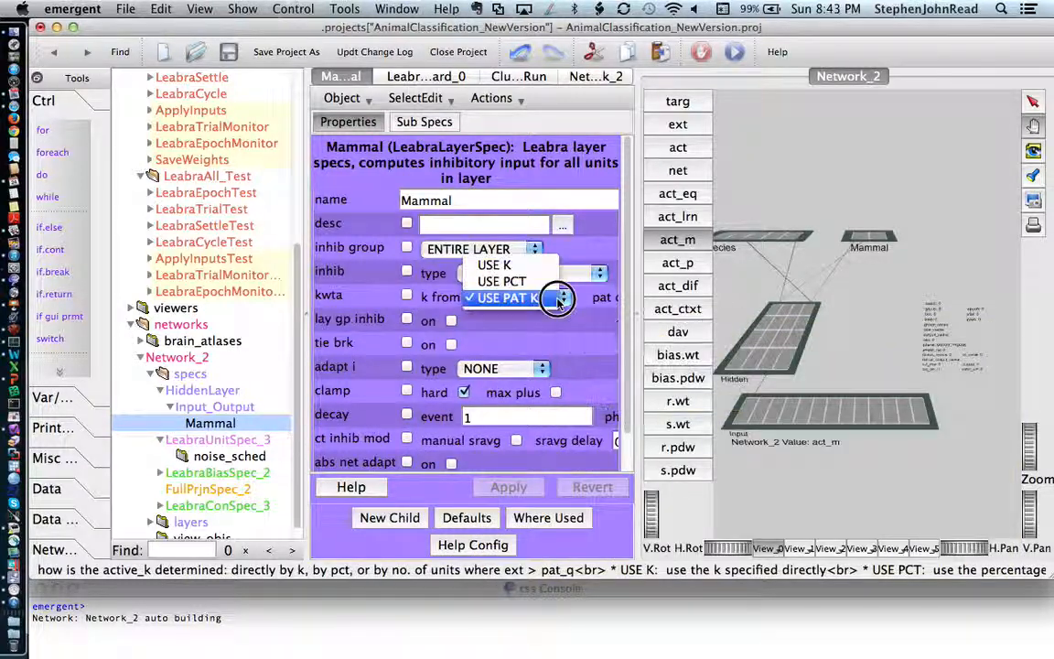
pyautogui.click(535, 265)
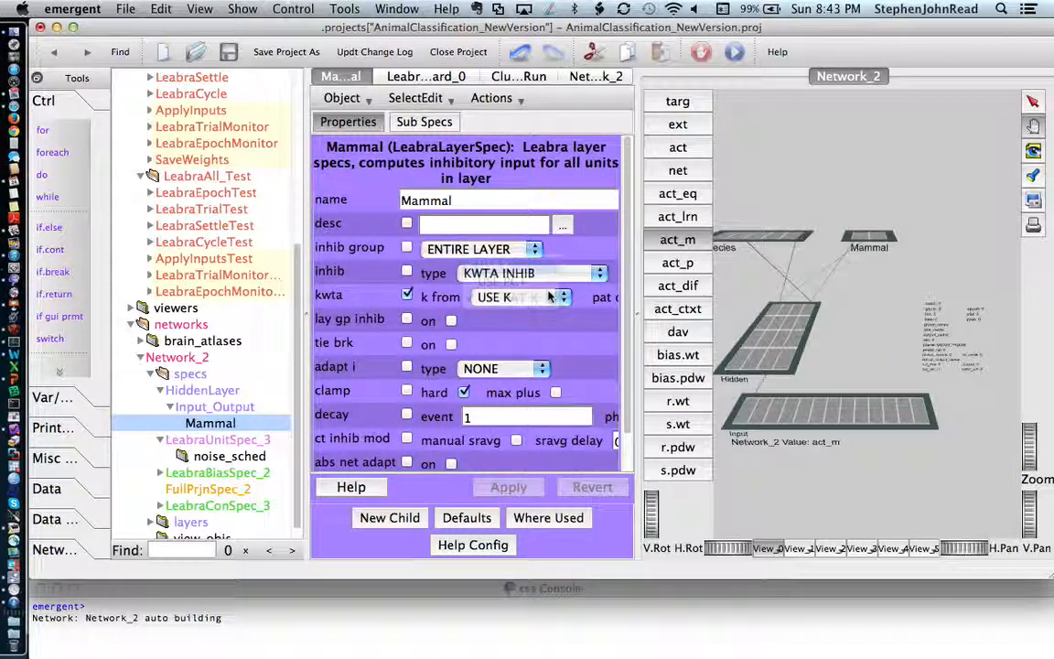
pyautogui.hscroll(2, 588, 342)
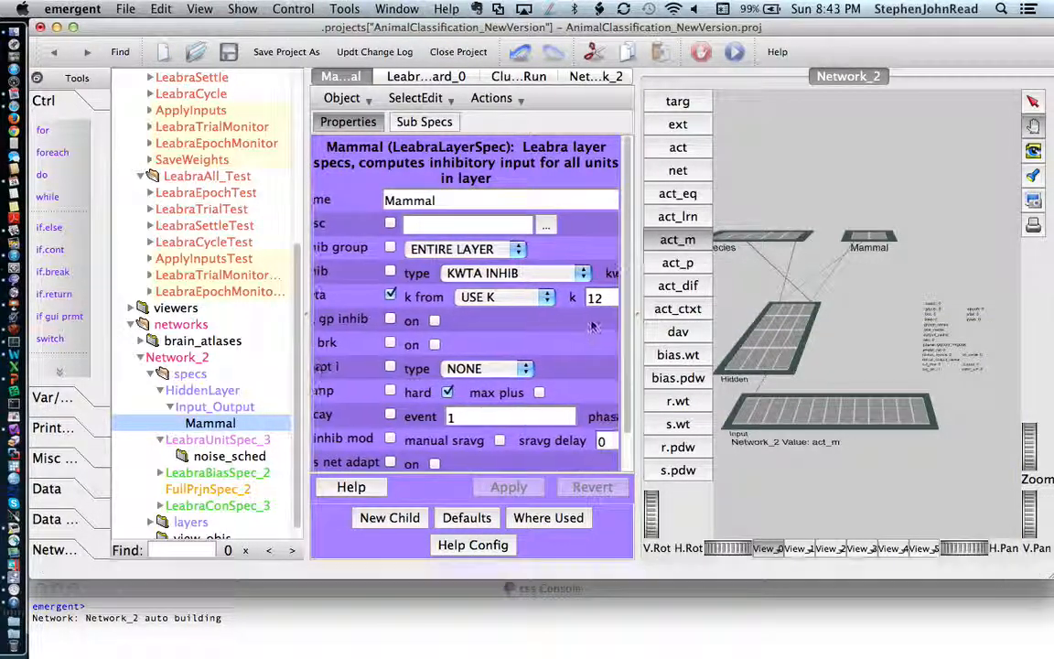
pyautogui.click(609, 298)
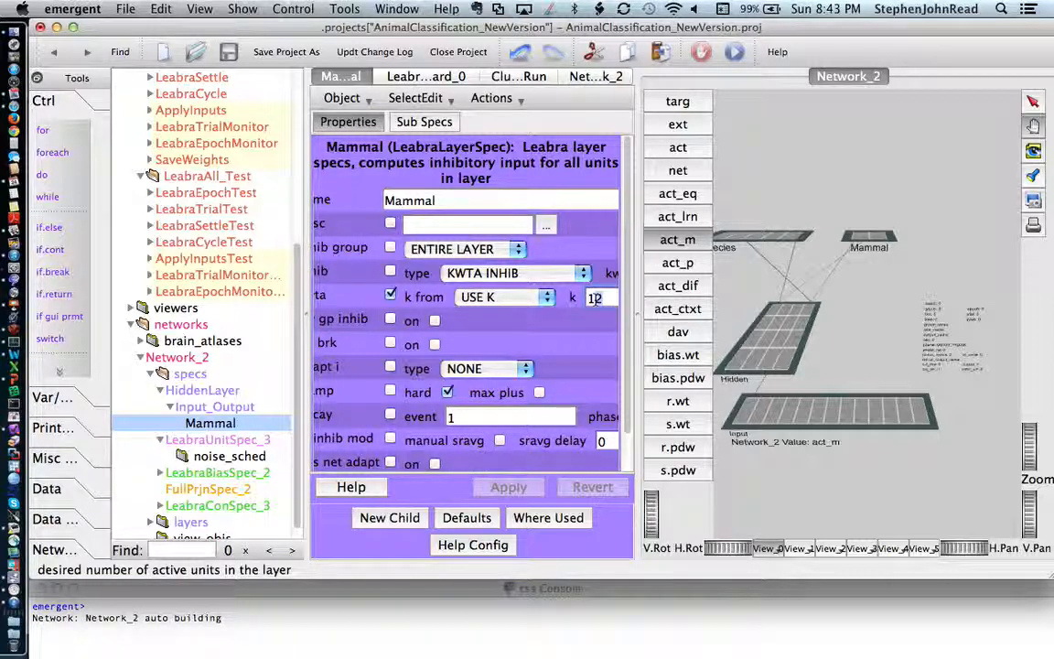
pyautogui.press('BackSpace')
pyautogui.click(509, 487)
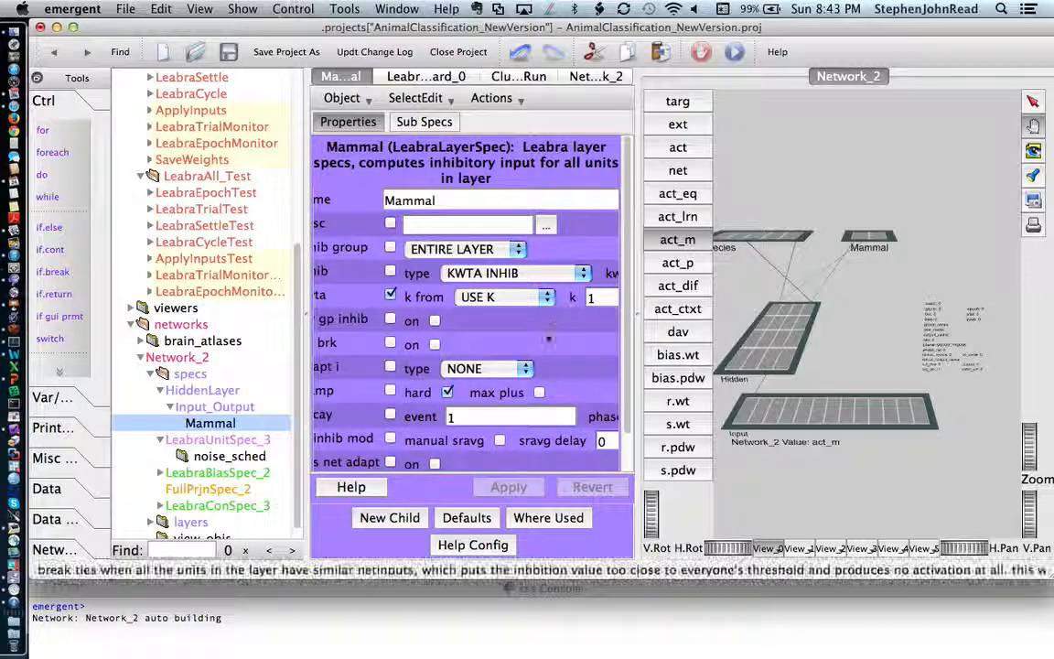
pyautogui.moveTo(548, 339)
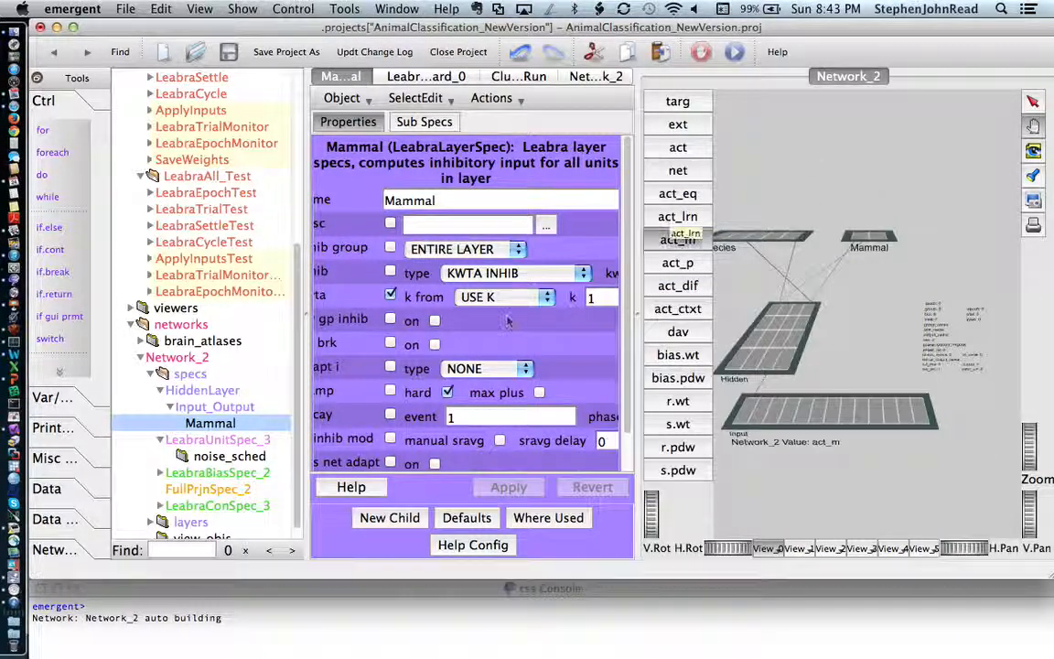
pyautogui.moveTo(498, 276)
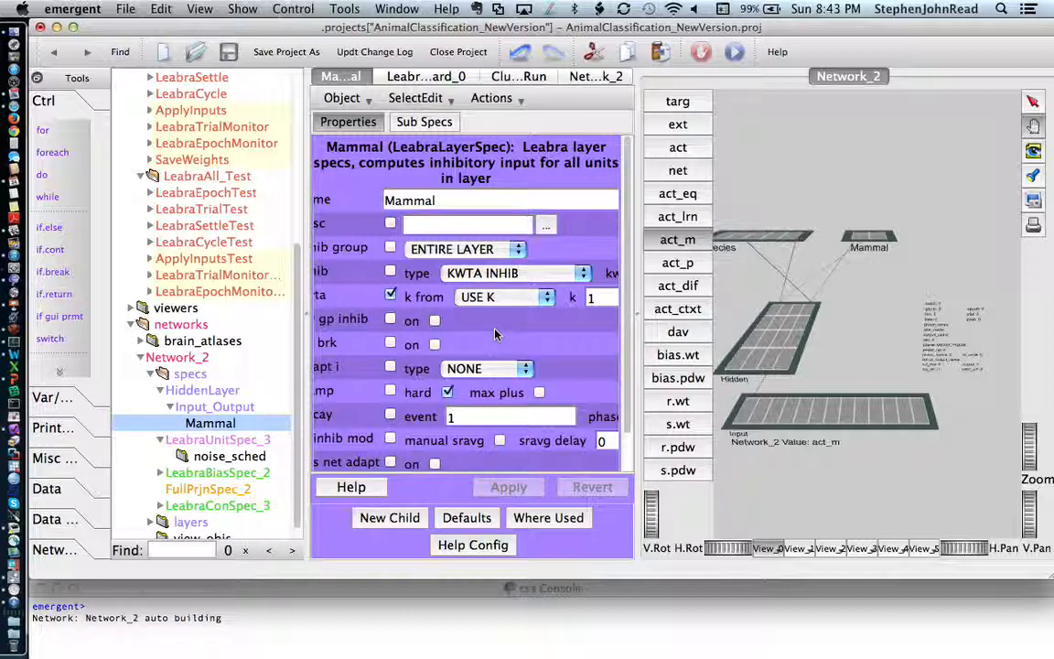
pyautogui.scroll(-2, 499, 335)
pyautogui.scroll(2, 500, 335)
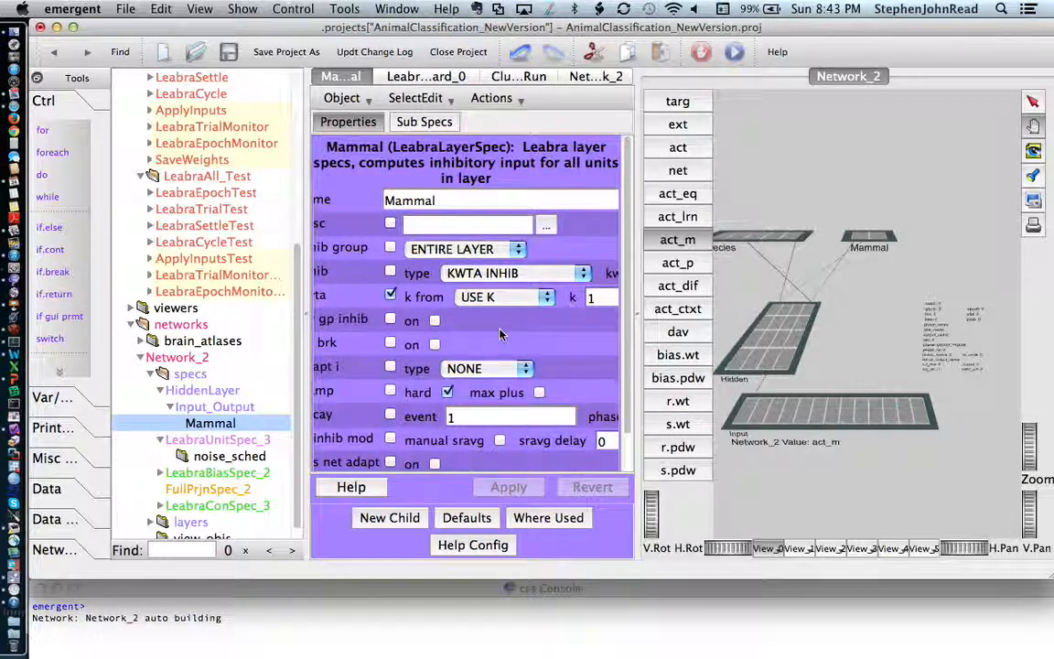
pyautogui.hscroll(5, 528, 332)
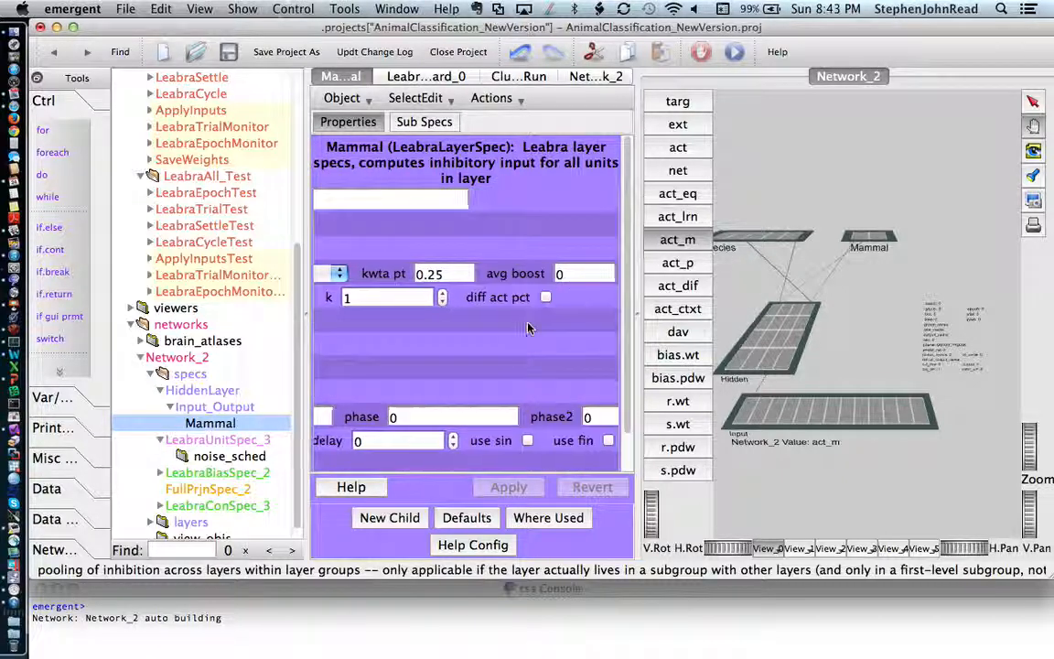
pyautogui.hscroll(-6, 529, 331)
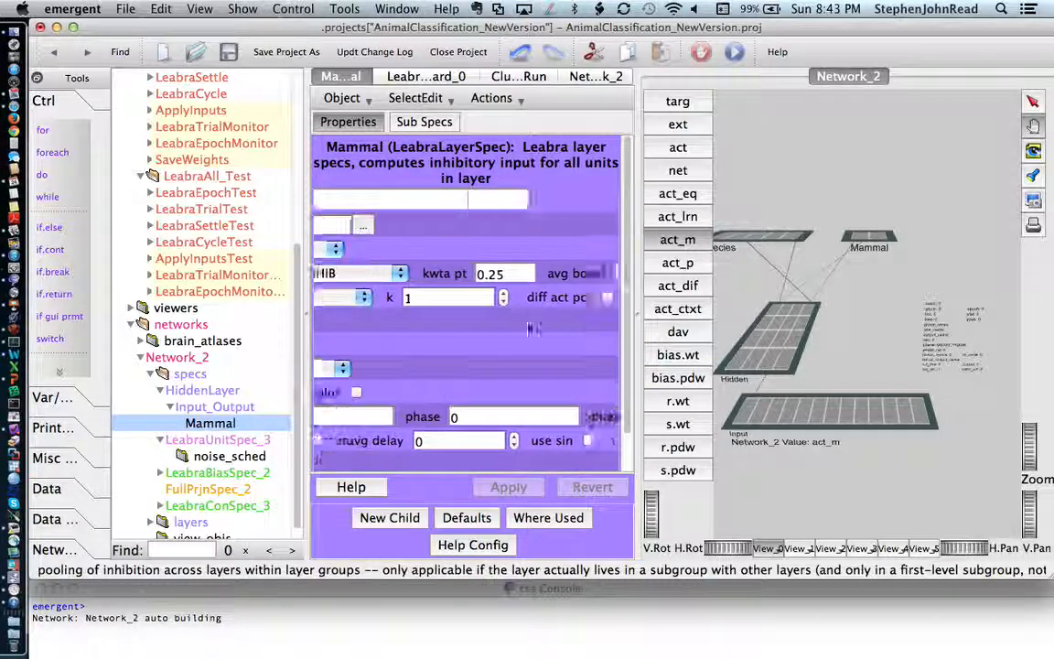
# - Create a child spec of type LeabraUnitSpec under LeabraUnitSpec_3
pyautogui.click(203, 441)
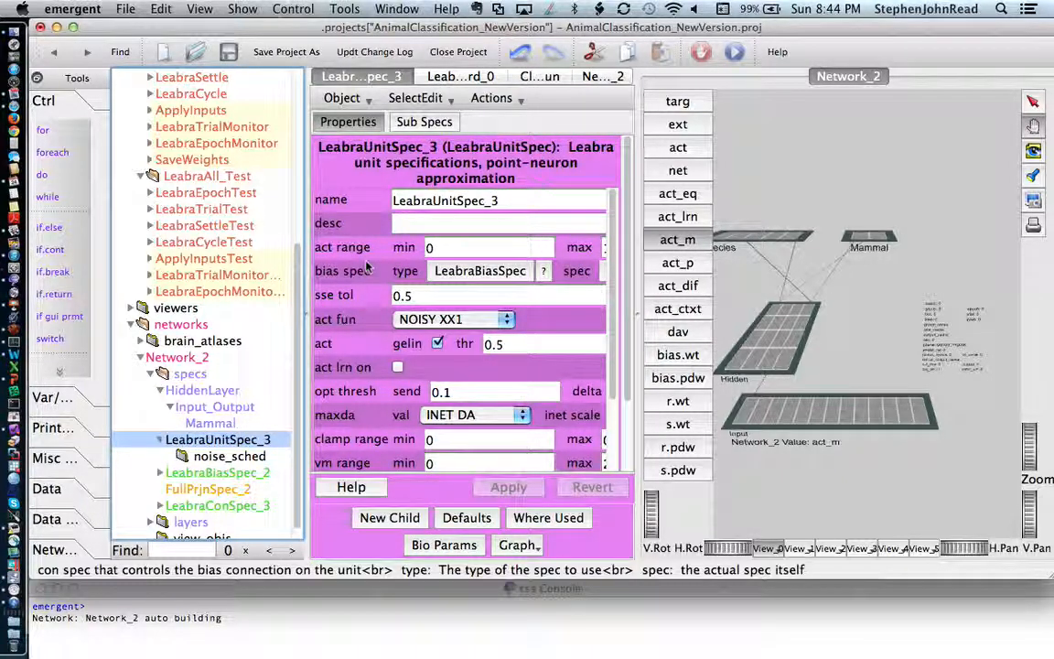
pyautogui.scroll(-1, 373, 327)
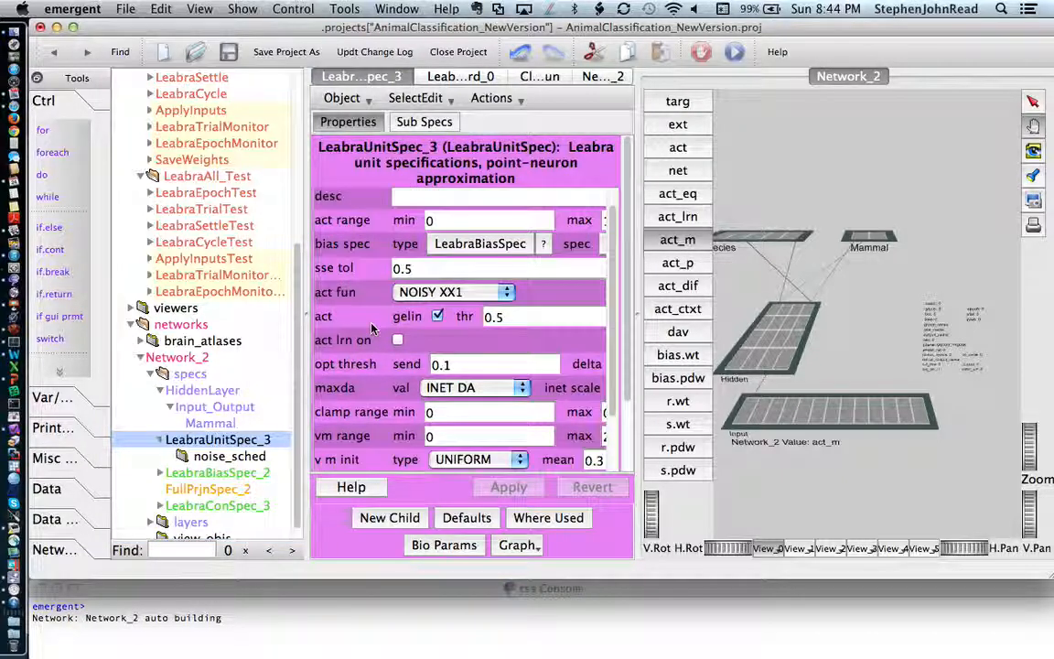
pyautogui.scroll(-5, 372, 327)
pyautogui.scroll(-3, 373, 328)
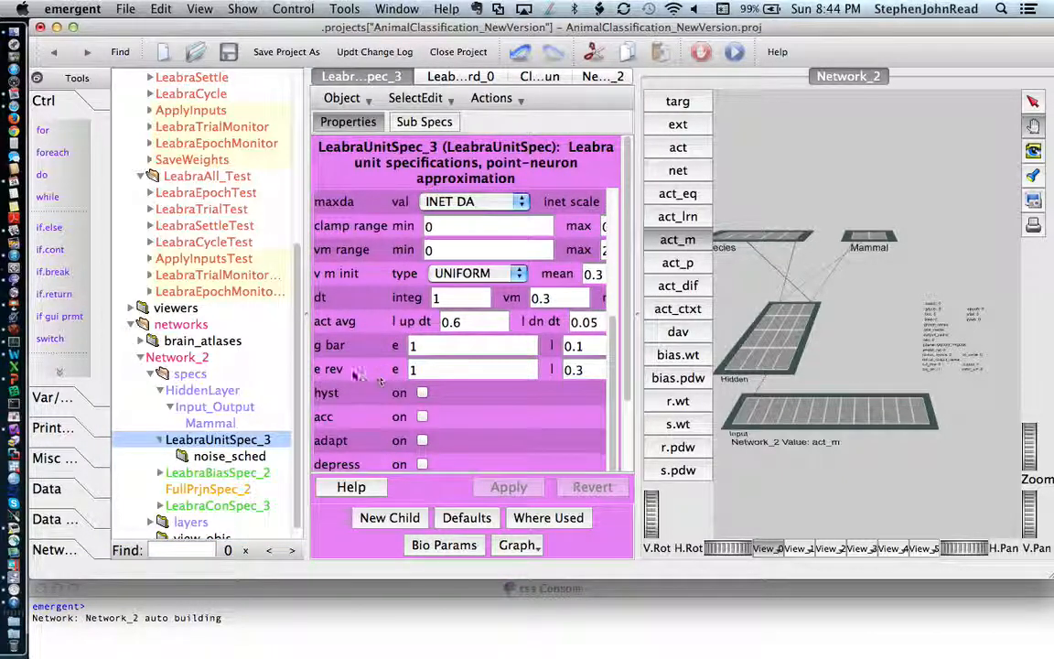
pyautogui.scroll(-4, 357, 324)
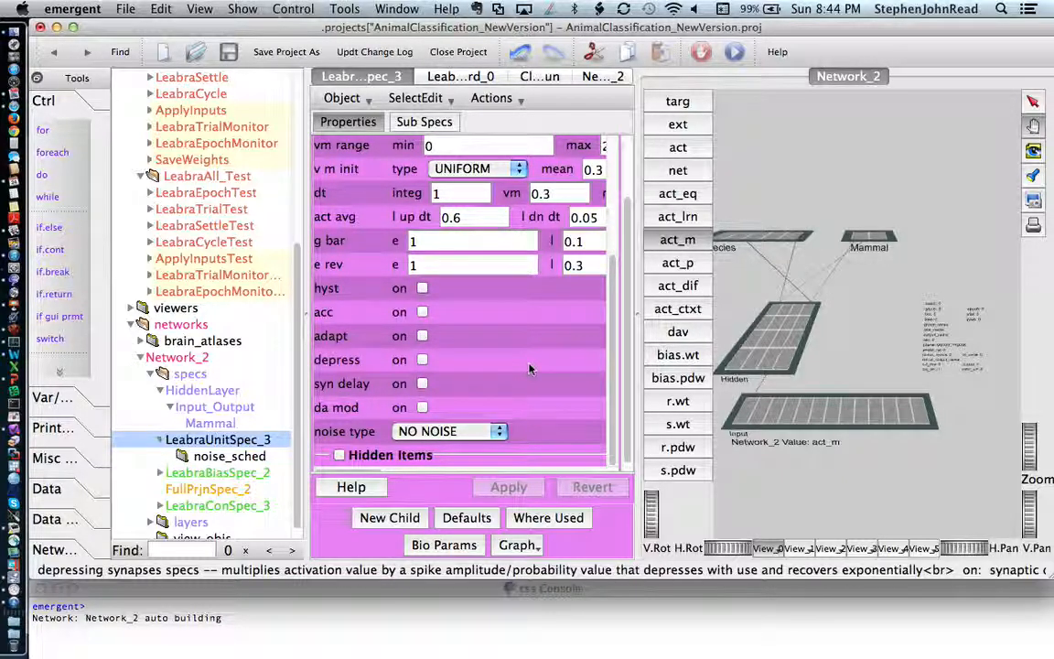
pyautogui.moveTo(529, 368)
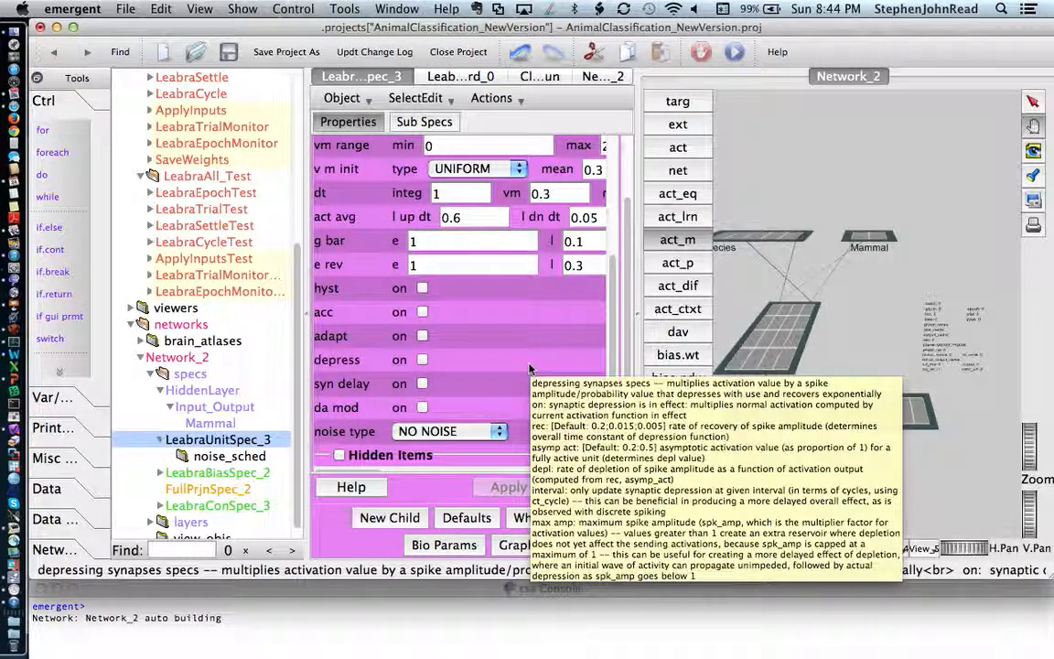
pyautogui.rightClick(198, 443)
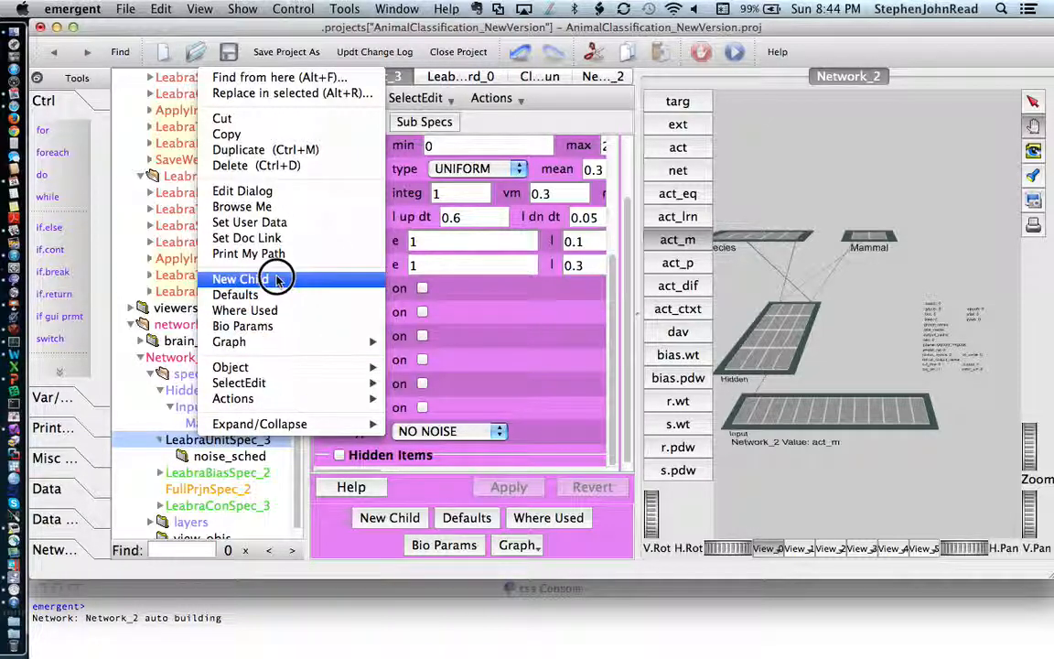
pyautogui.click(274, 278)
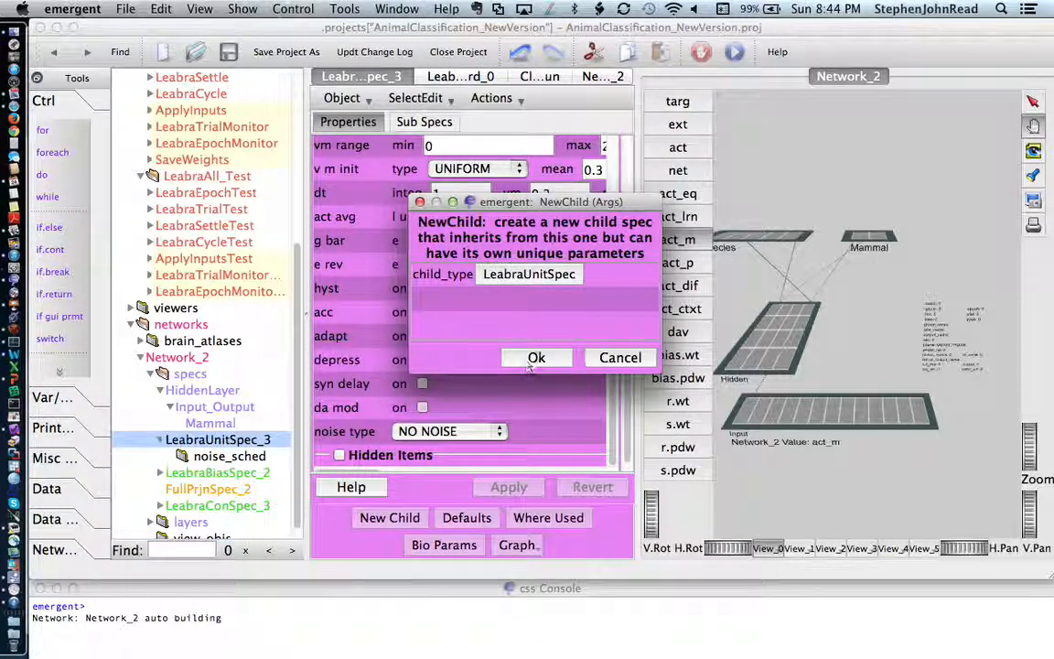
pyautogui.click(540, 361)
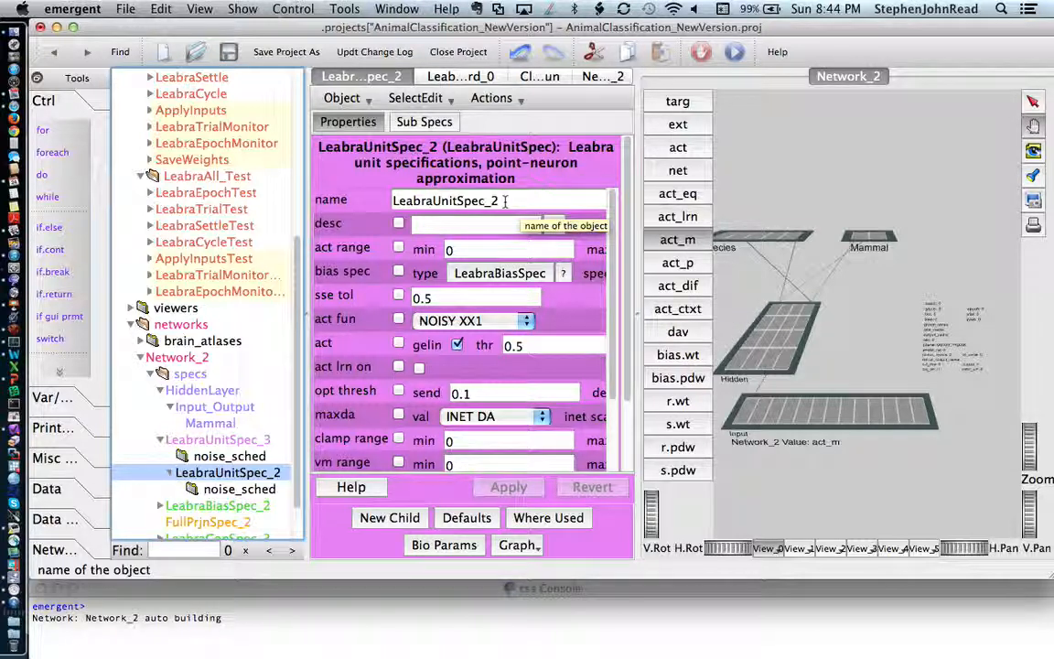
pyautogui.click(504, 201)
pyautogui.moveTo(482, 197); pyautogui.dragTo(371, 214)
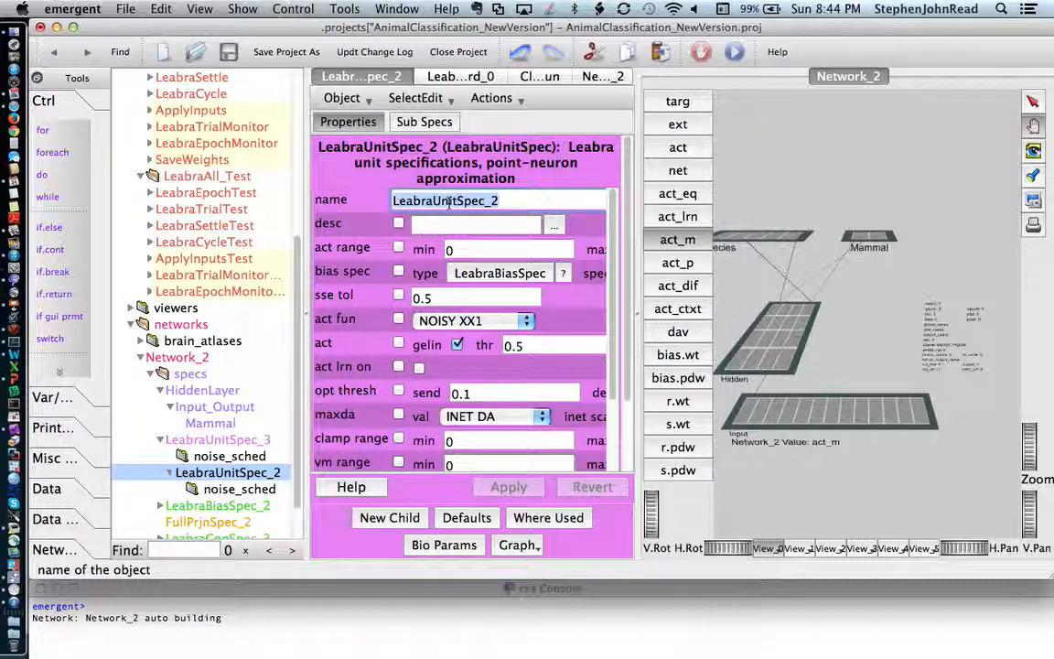
pyautogui.click(470, 226)
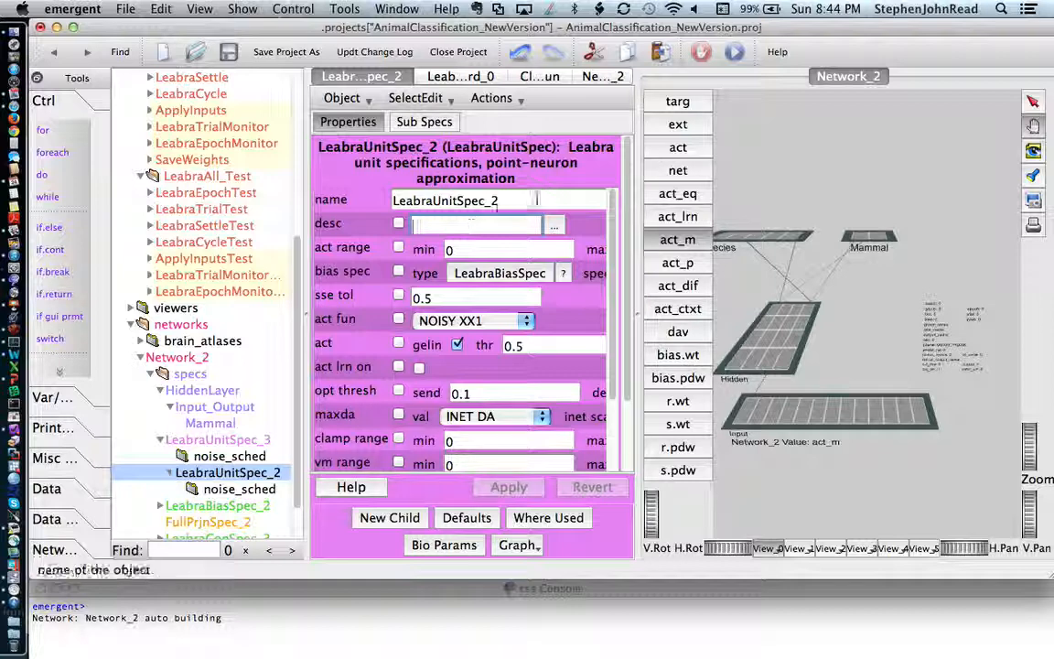
pyautogui.click(483, 299)
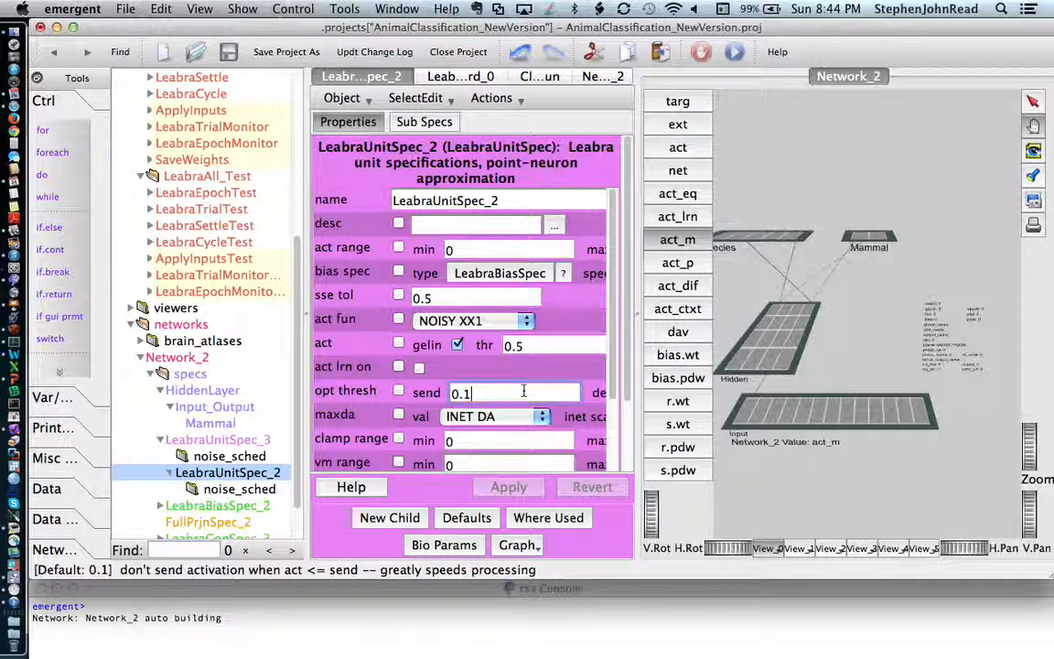
pyautogui.doubleClick(515, 437)
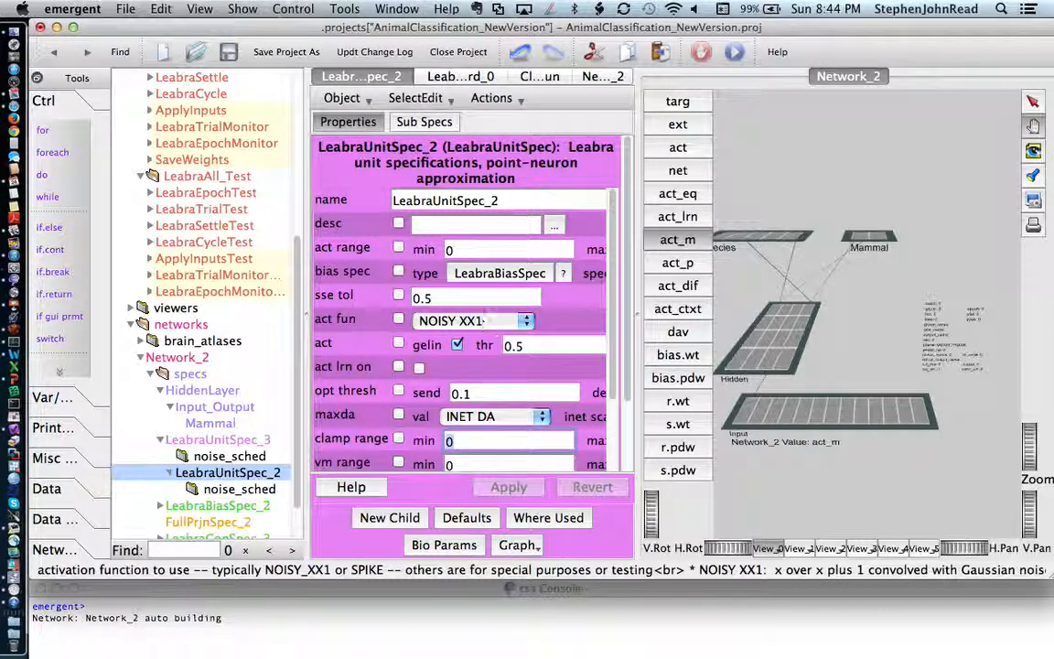
pyautogui.doubleClick(448, 205)
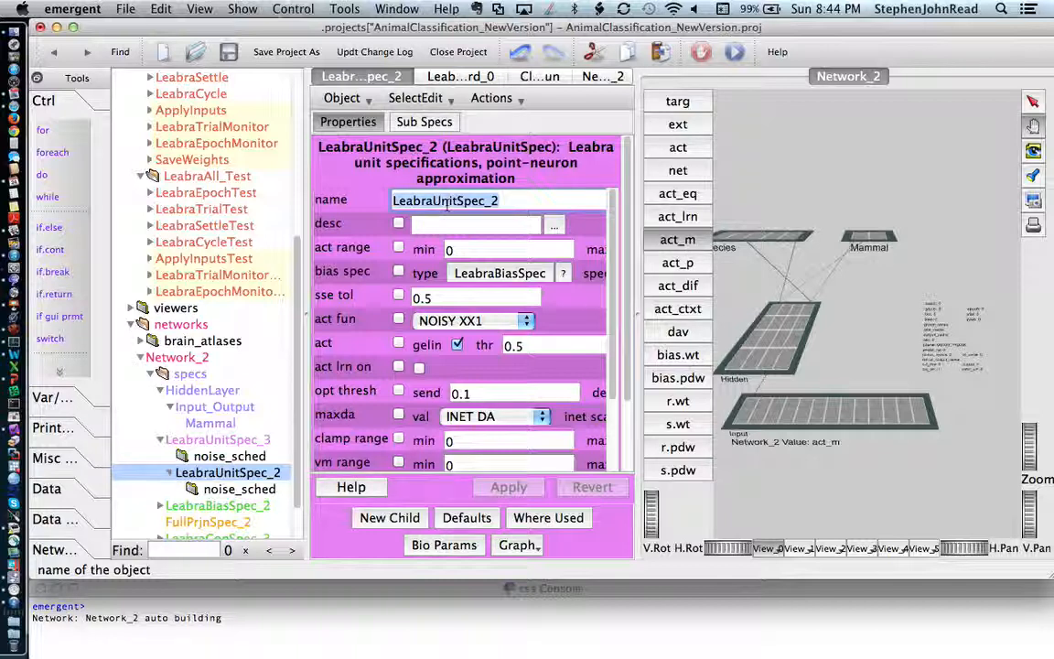
pyautogui.click(480, 227)
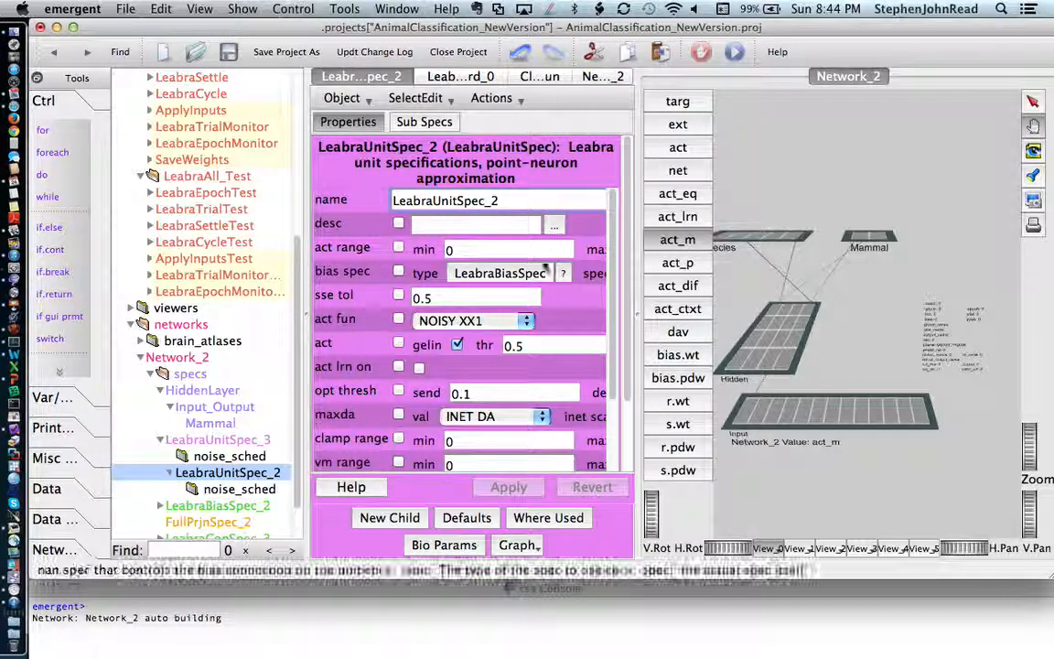
pyautogui.click(365, 489)
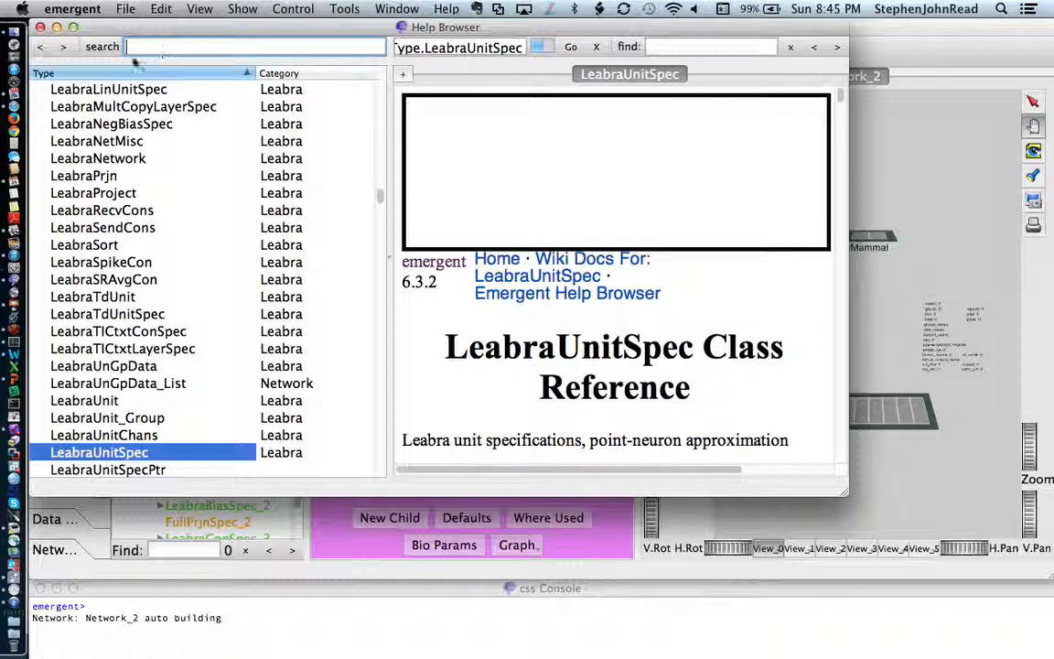
pyautogui.click(40, 27)
# - Rename the new child unit spec under LeabraUnitSpec_3 to Mammal_UnitSpec and apply the change
pyautogui.click(521, 203)
pyautogui.write('dd')
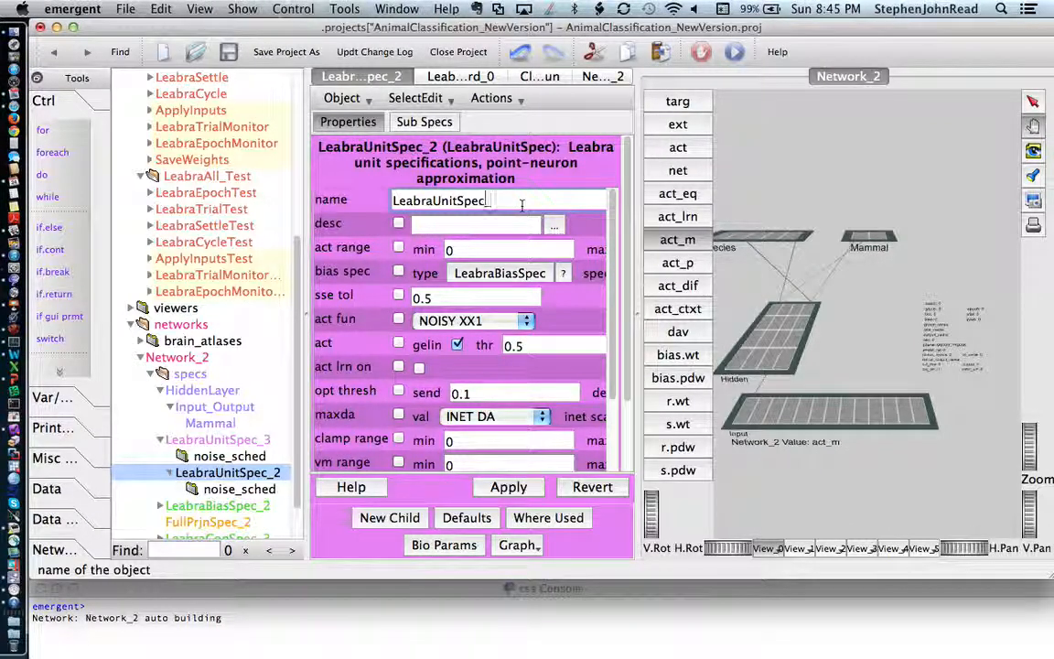
pyautogui.press('BackSpace')
pyautogui.press('BackSpace')
pyautogui.press('BackSpace')
pyautogui.press('BackSpace')
pyautogui.press('BackSpace')
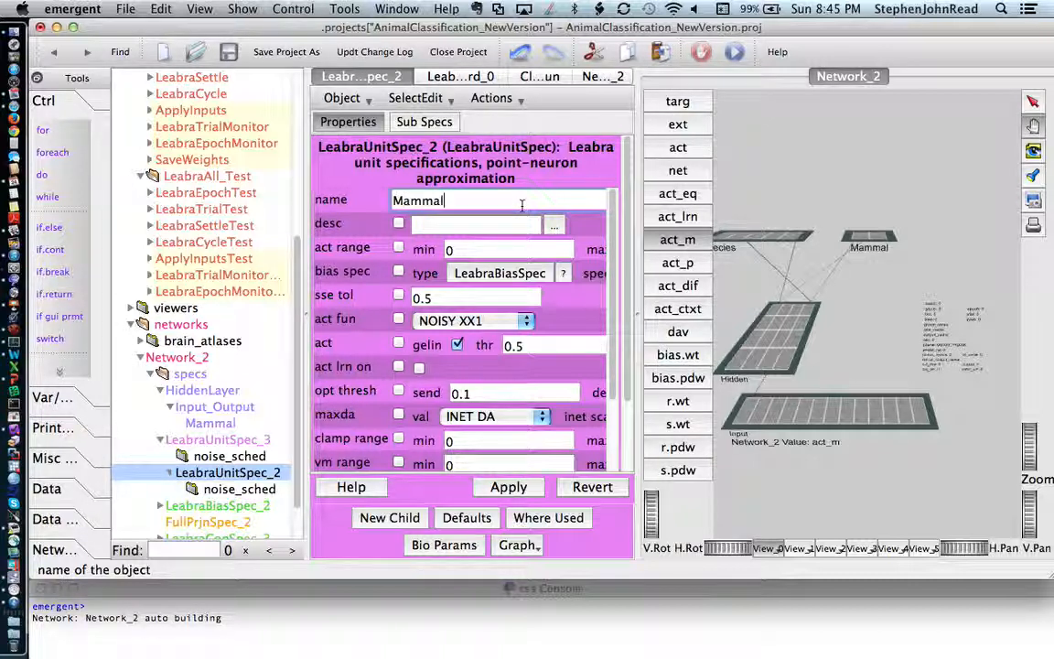
pyautogui.write('Mammal_Unip')
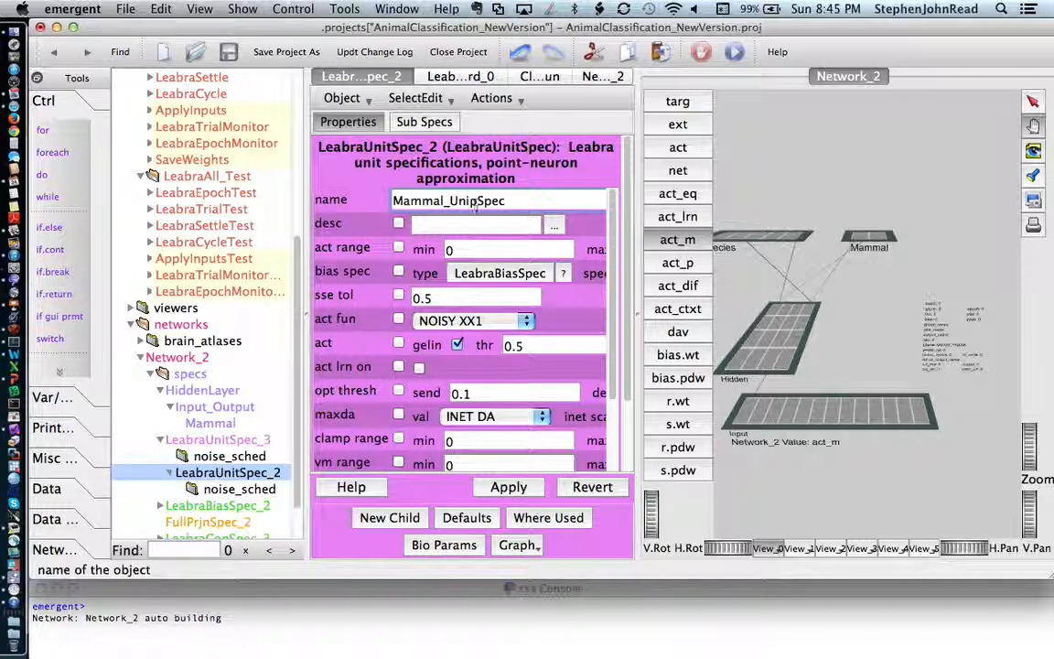
pyautogui.click(478, 201)
pyautogui.press('BackSpace')
pyautogui.write('t')
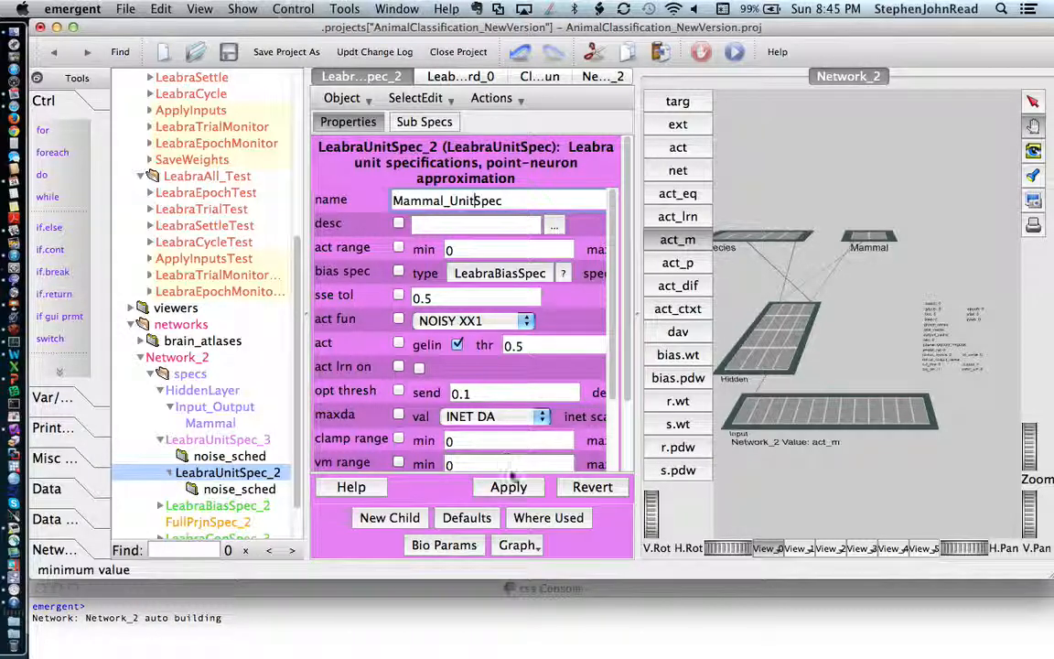
pyautogui.click(512, 489)
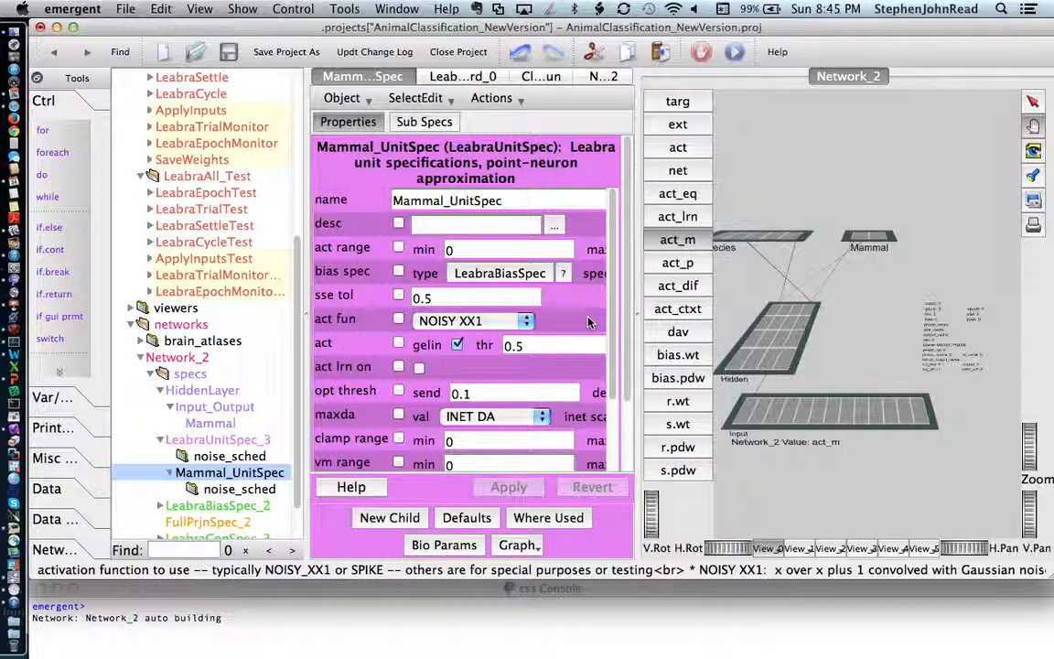
pyautogui.scroll(-1, 590, 322)
pyautogui.scroll(-2, 589, 322)
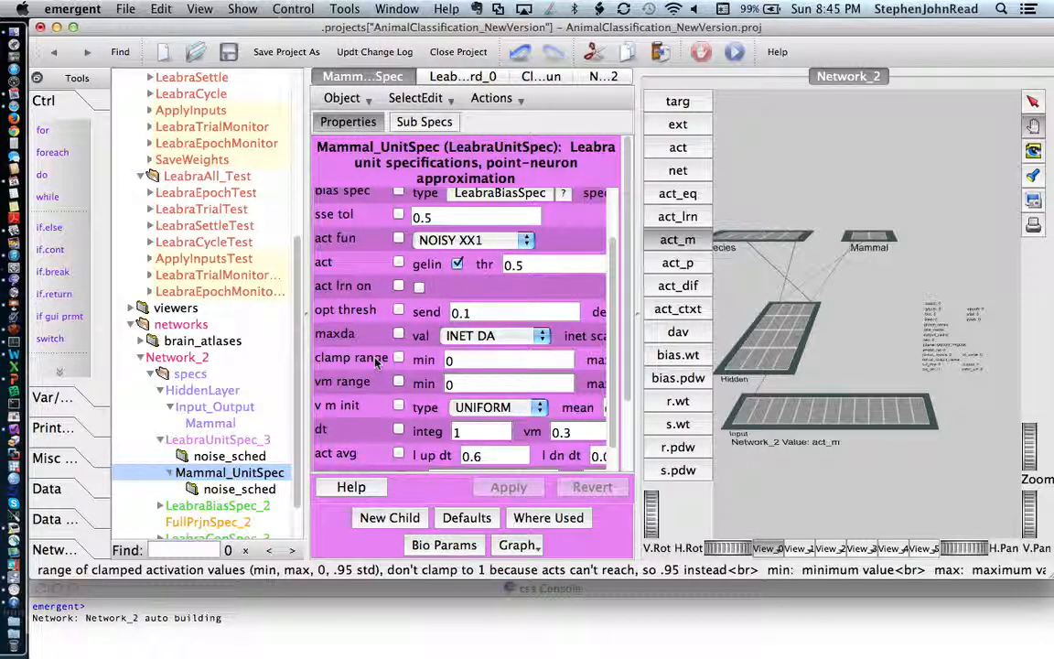
pyautogui.scroll(-2, 364, 352)
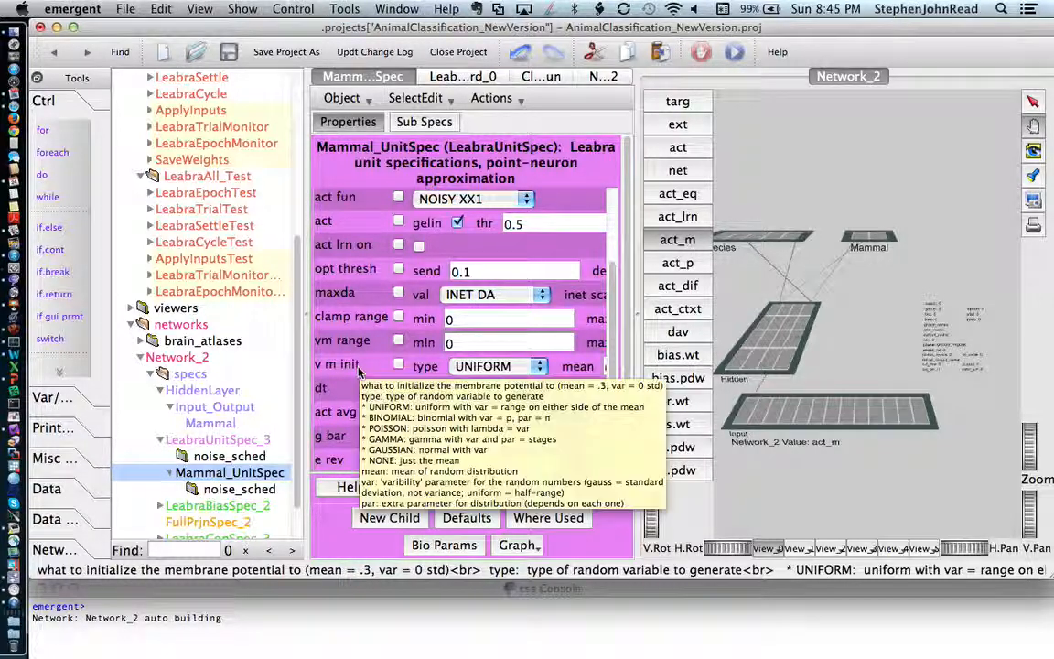
pyautogui.scroll(-3, 355, 448)
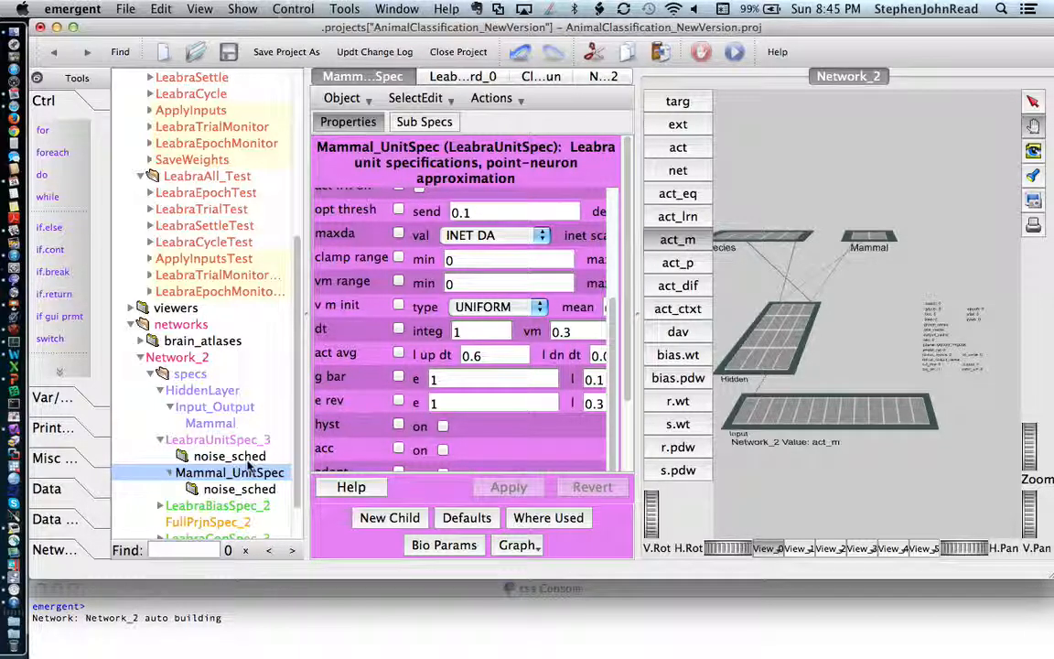
# - Create a child spec of type LeabraConSpec under LeabraConSpec_3
pyautogui.scroll(-2, 248, 467)
pyautogui.scroll(-1, 229, 466)
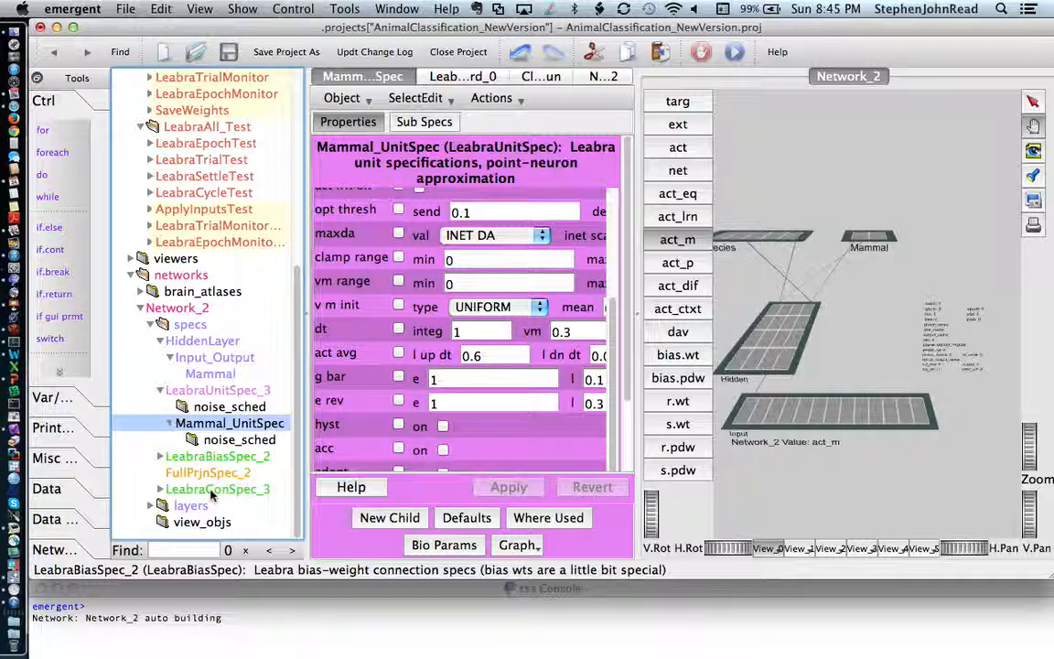
pyautogui.click(210, 493)
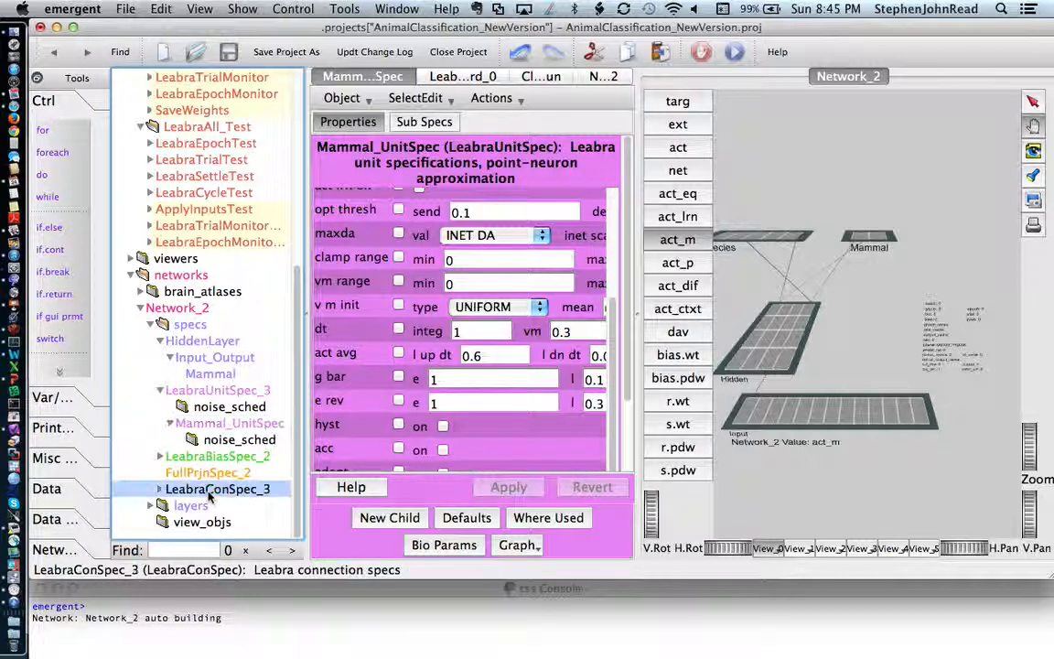
pyautogui.click(160, 489)
pyautogui.click(160, 489)
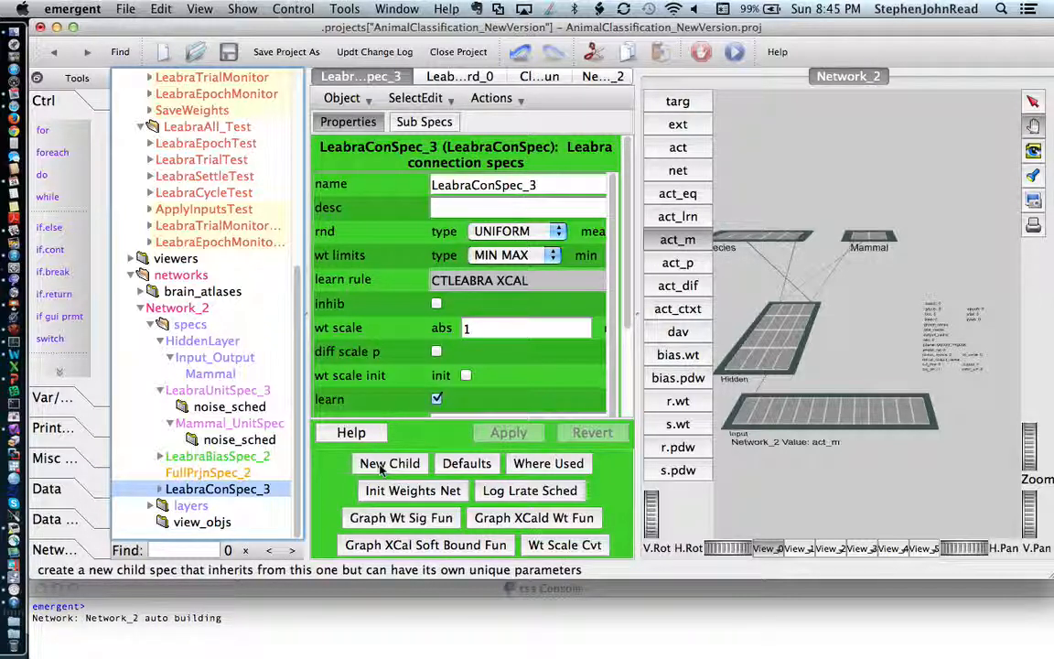
pyautogui.rightClick(209, 493)
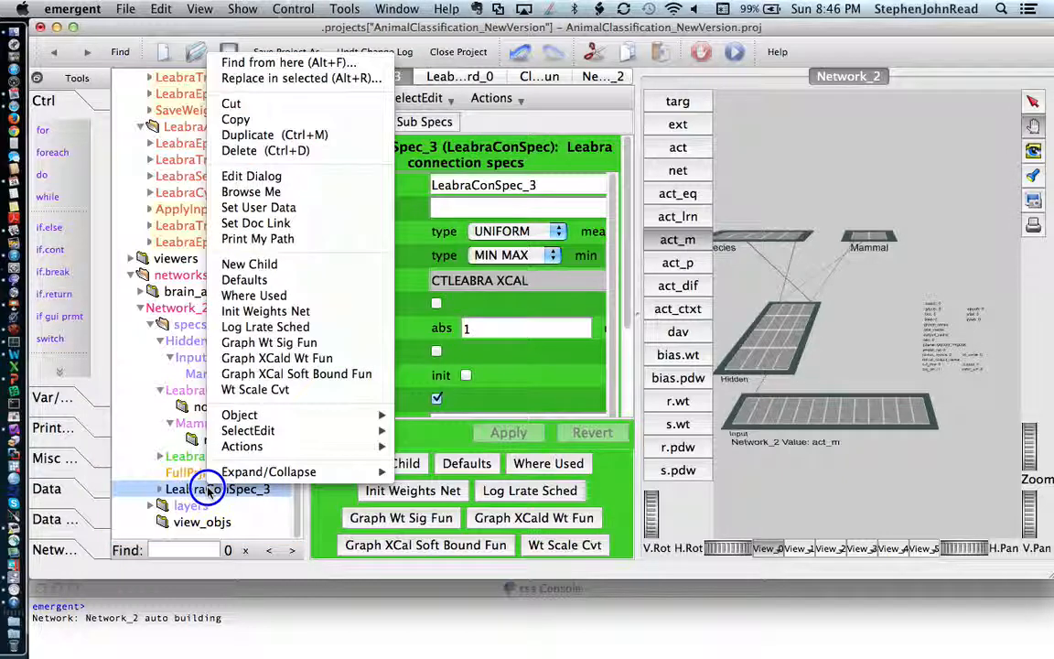
pyautogui.click(281, 265)
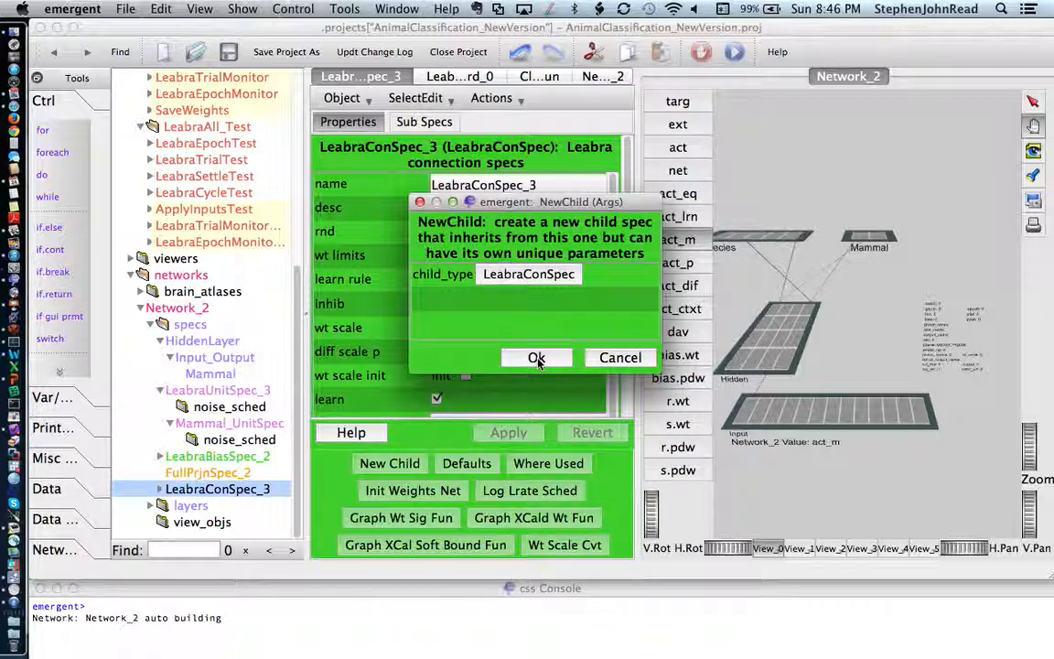
pyautogui.click(536, 359)
pyautogui.moveTo(544, 189); pyautogui.dragTo(424, 189)
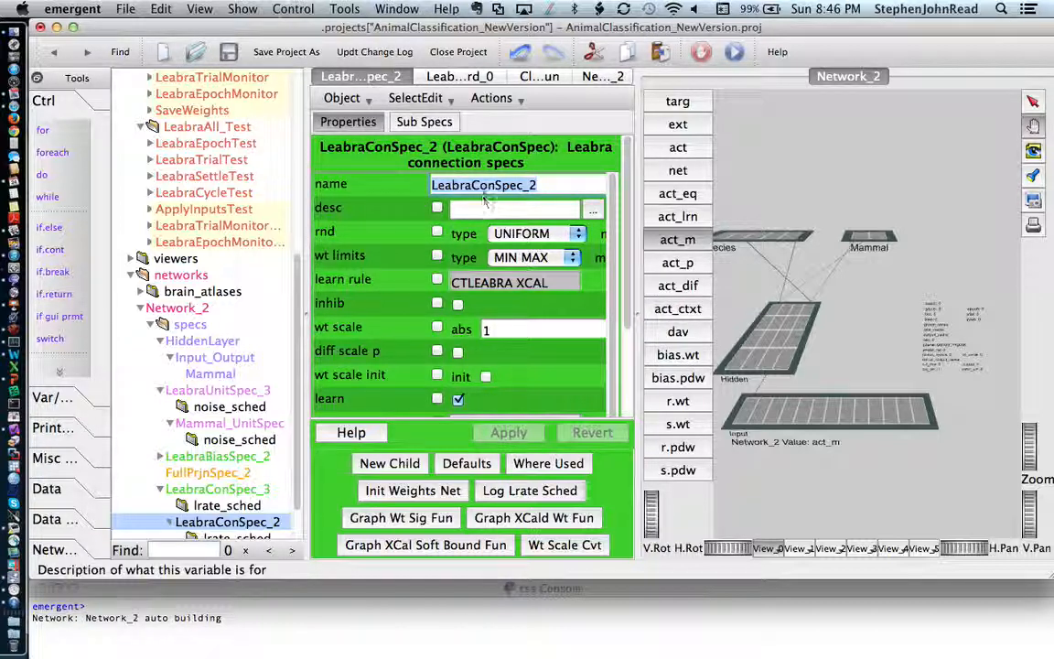
pyautogui.click(489, 210)
pyautogui.click(534, 237)
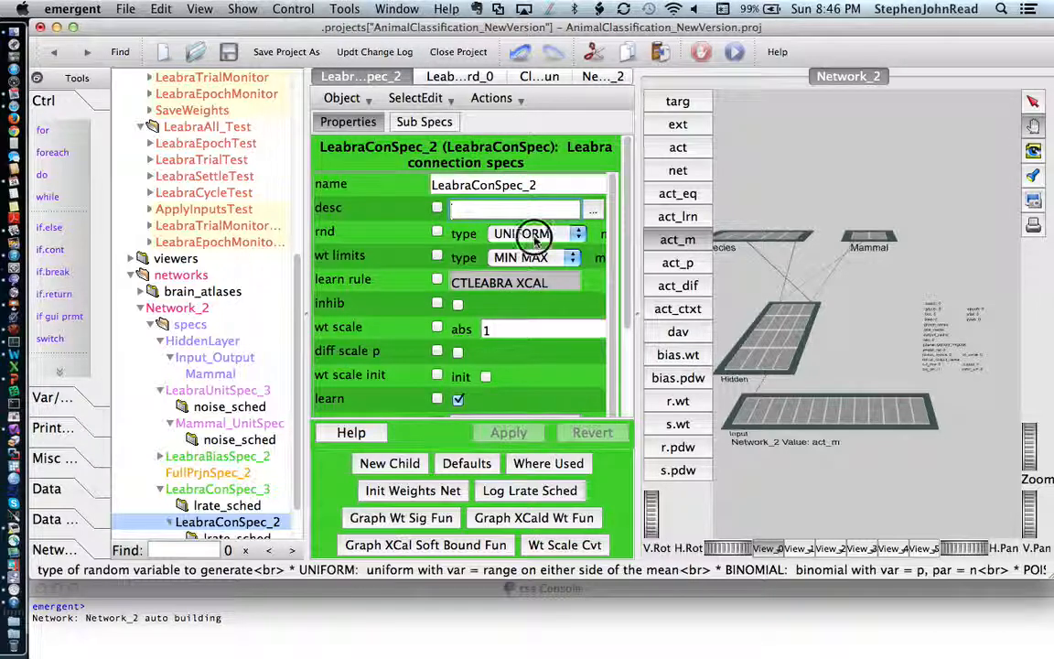
pyautogui.click(523, 249)
pyautogui.click(560, 238)
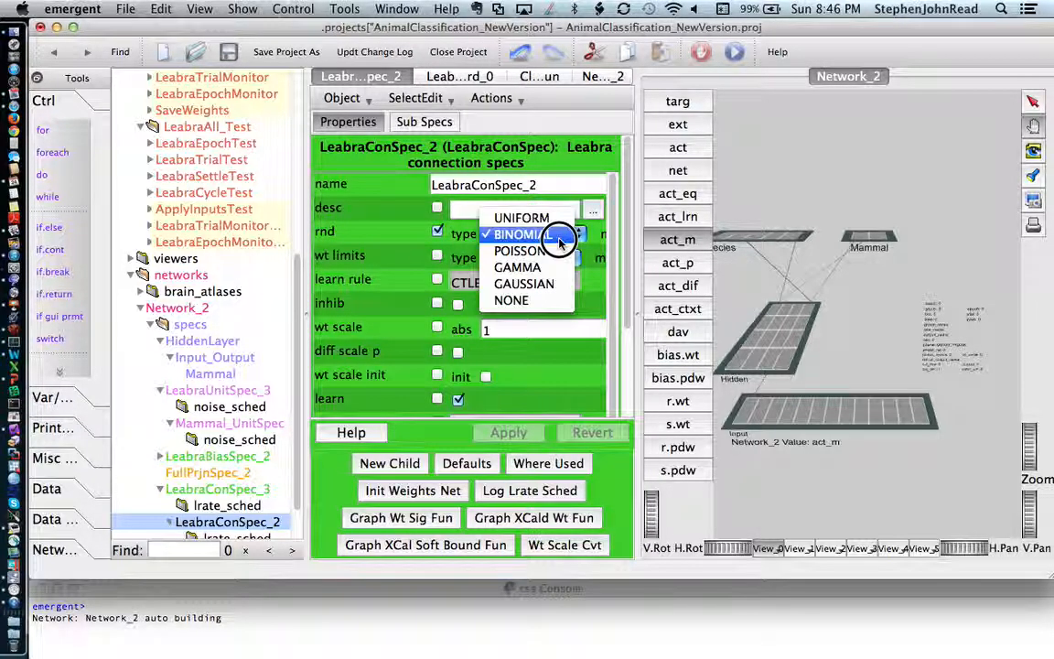
pyautogui.click(545, 218)
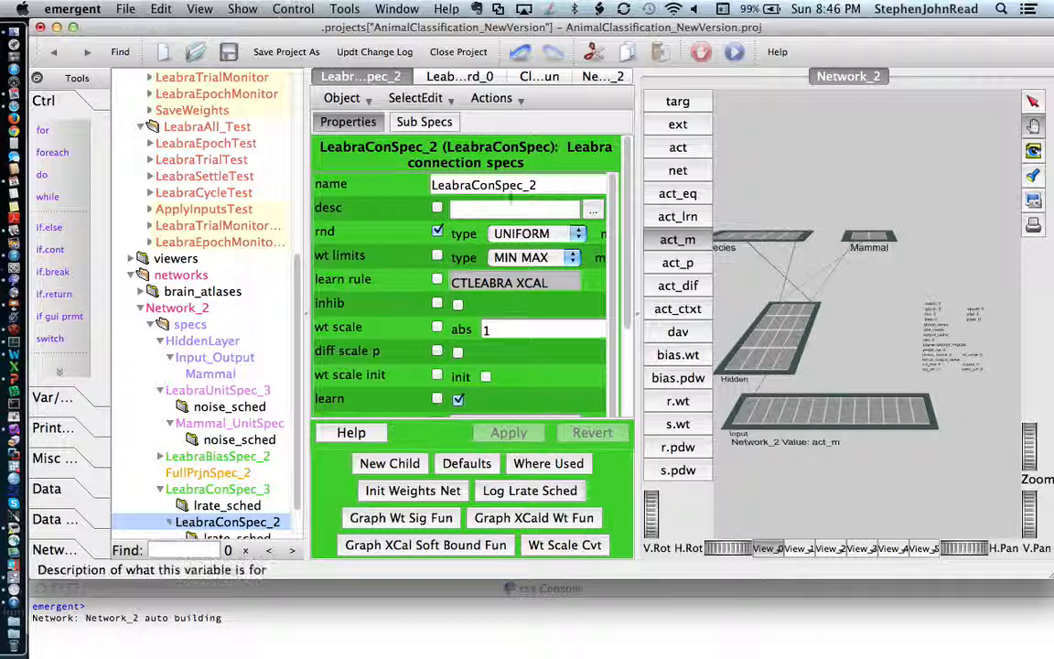
# - Rename the new child connection spec under LeabraConSpec_3 to MammalConSpec and apply the change
pyautogui.press('BackSpace')
pyautogui.press('BackSpace')
pyautogui.press('BackSpace')
pyautogui.press('BackSpace')
pyautogui.press('BackSpace')
pyautogui.press('BackSpace')
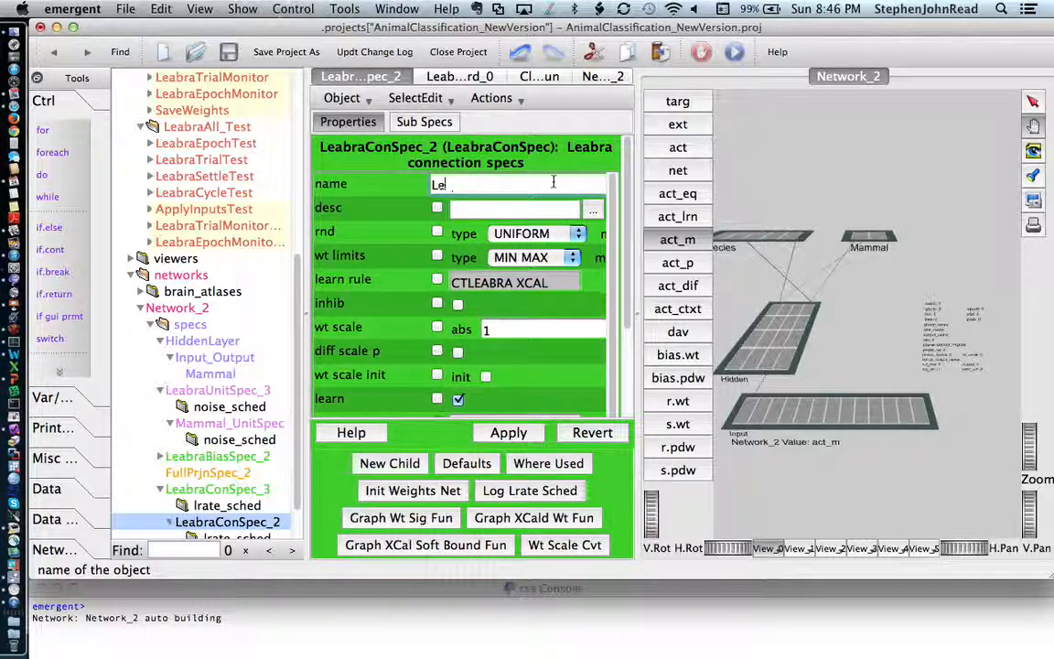
pyautogui.write('MammalConSpec')
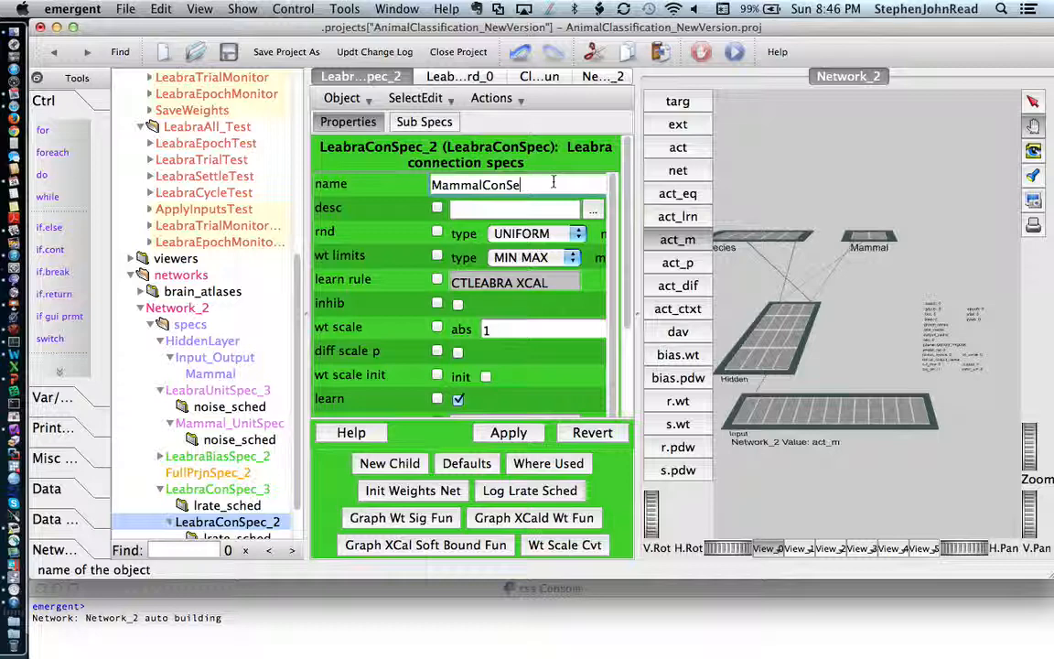
pyautogui.click(508, 432)
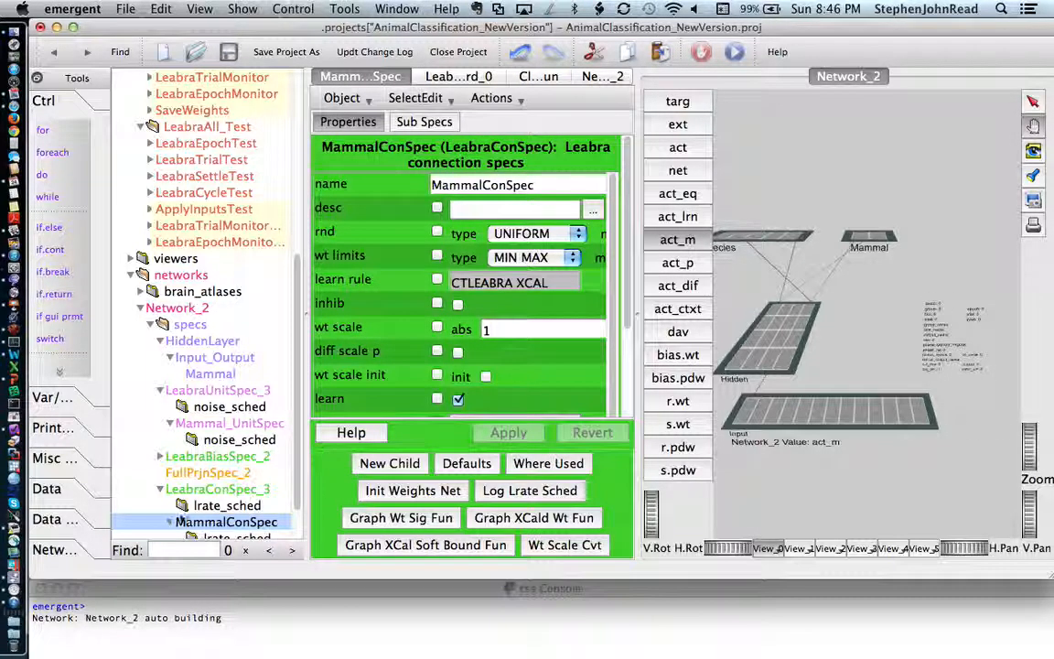
# - Rename the Mammal layer spec under Input_Output to MammalLayerSpec and apply the change
pyautogui.scroll(-1, 242, 491)
pyautogui.scroll(-2, 242, 491)
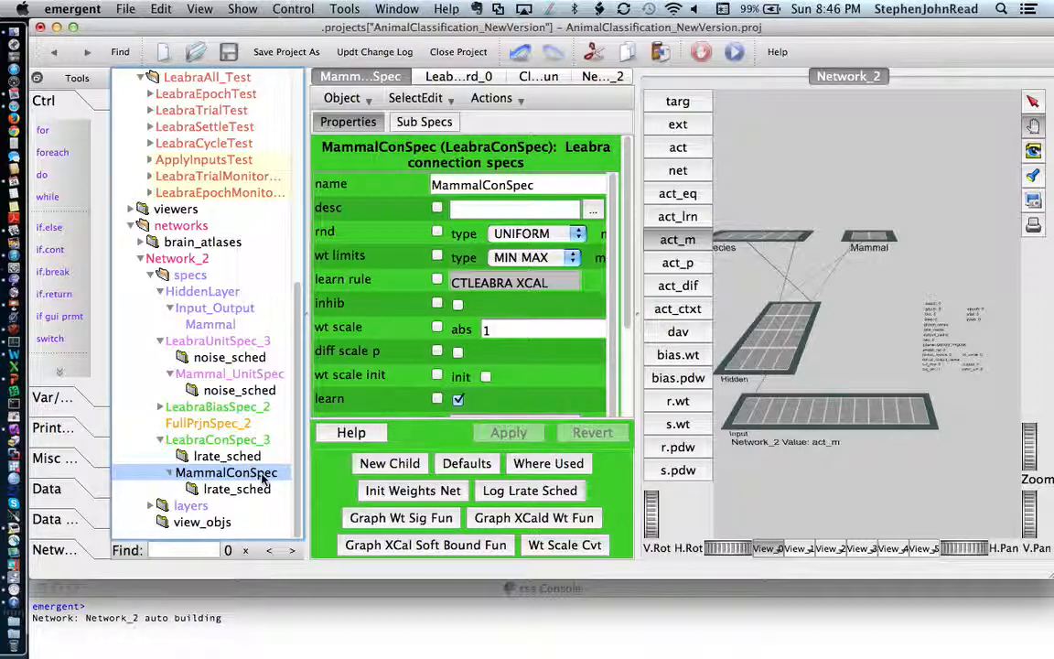
pyautogui.click(227, 329)
pyautogui.click(471, 204)
pyautogui.write('Lay')
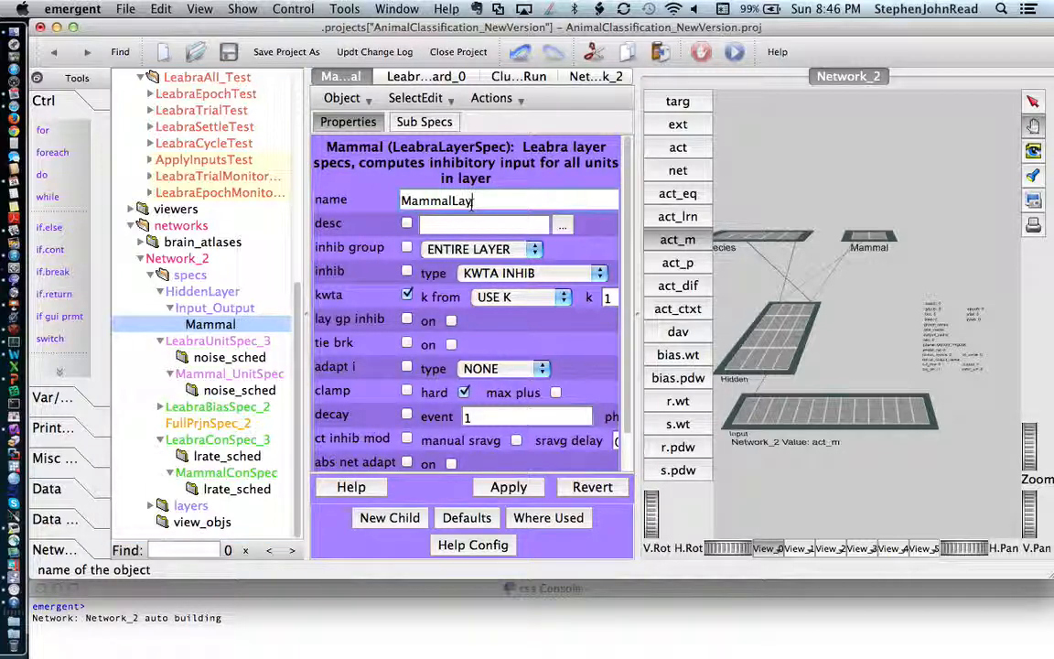
pyautogui.write('erSpec')
pyautogui.press('Tab')
pyautogui.click(509, 487)
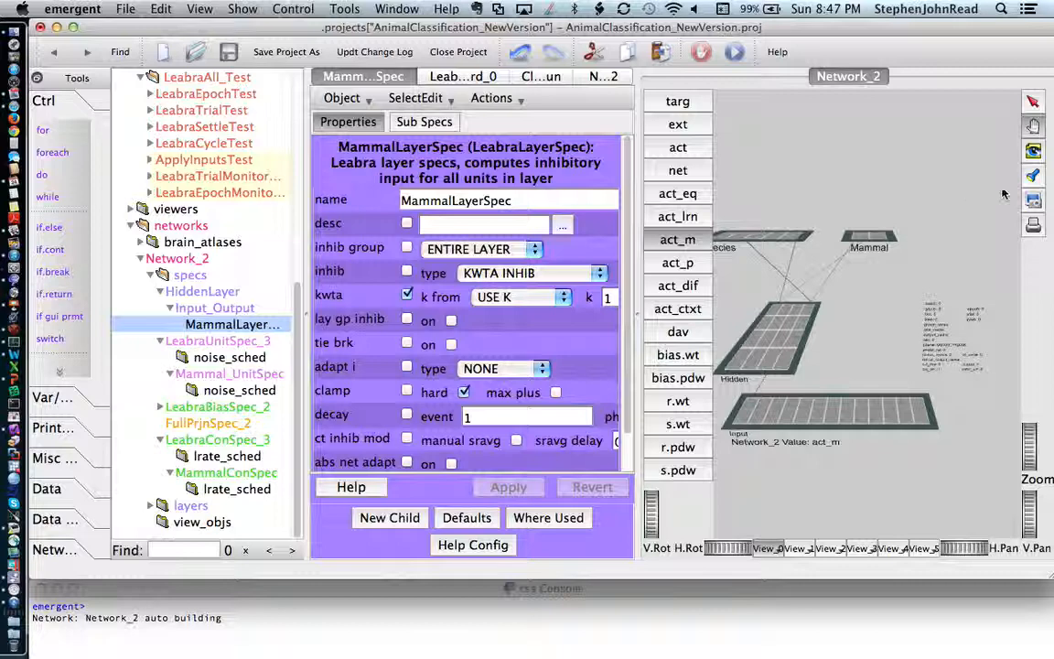
# - Open the Mammal layer's properties from the network view and examine its unit spec and layer spec assignments
pyautogui.click(904, 262)
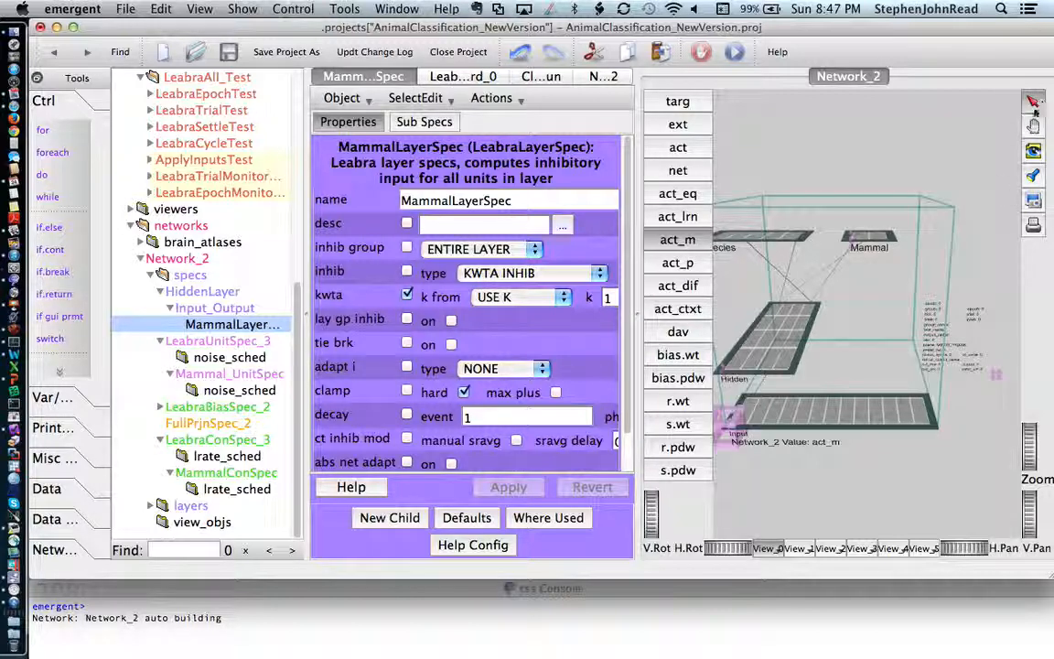
pyautogui.click(894, 241)
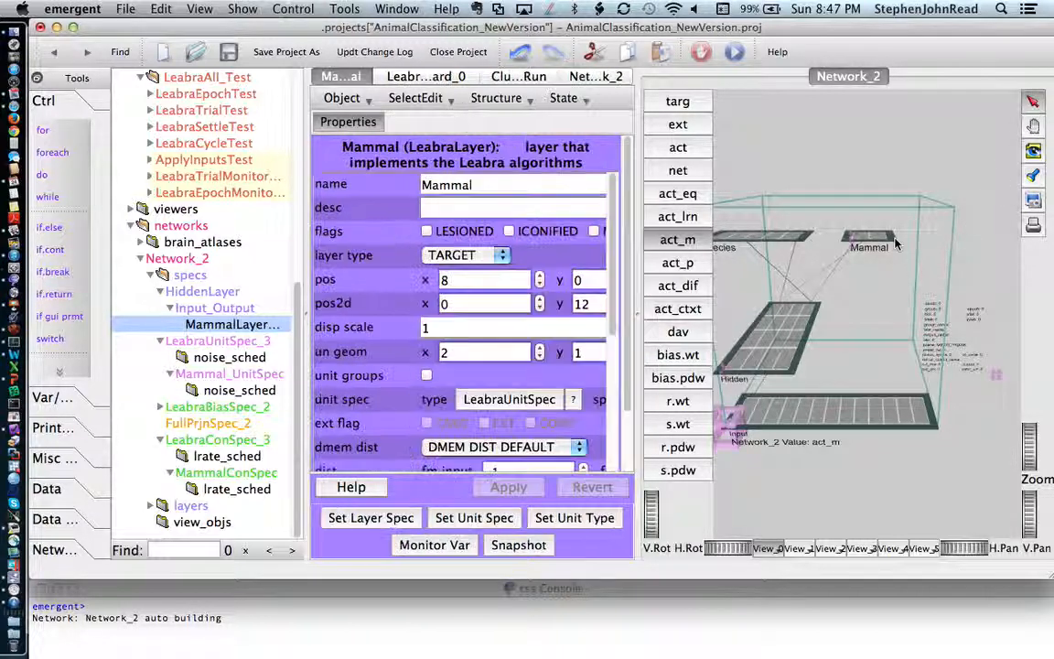
pyautogui.scroll(-3, 560, 298)
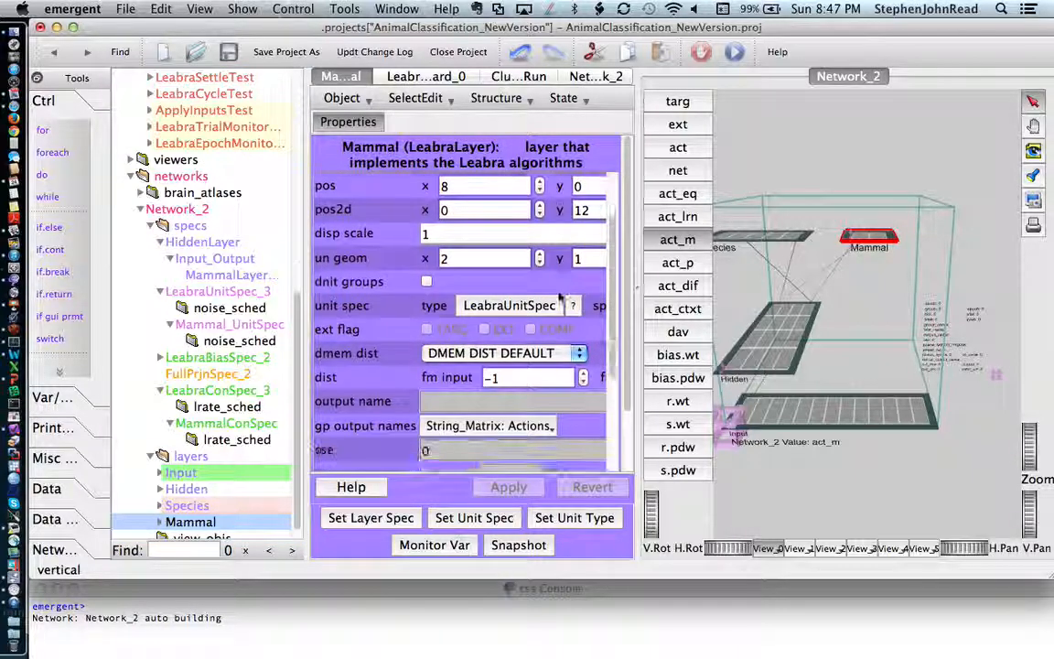
pyautogui.scroll(1, 385, 288)
pyautogui.scroll(2, 384, 288)
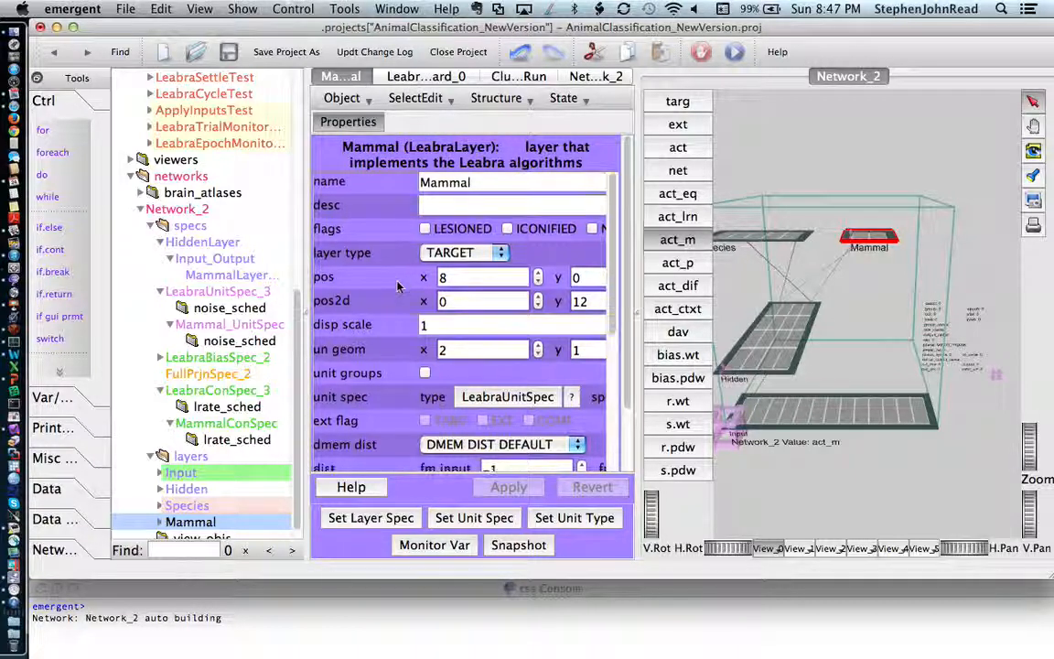
pyautogui.scroll(-1, 371, 338)
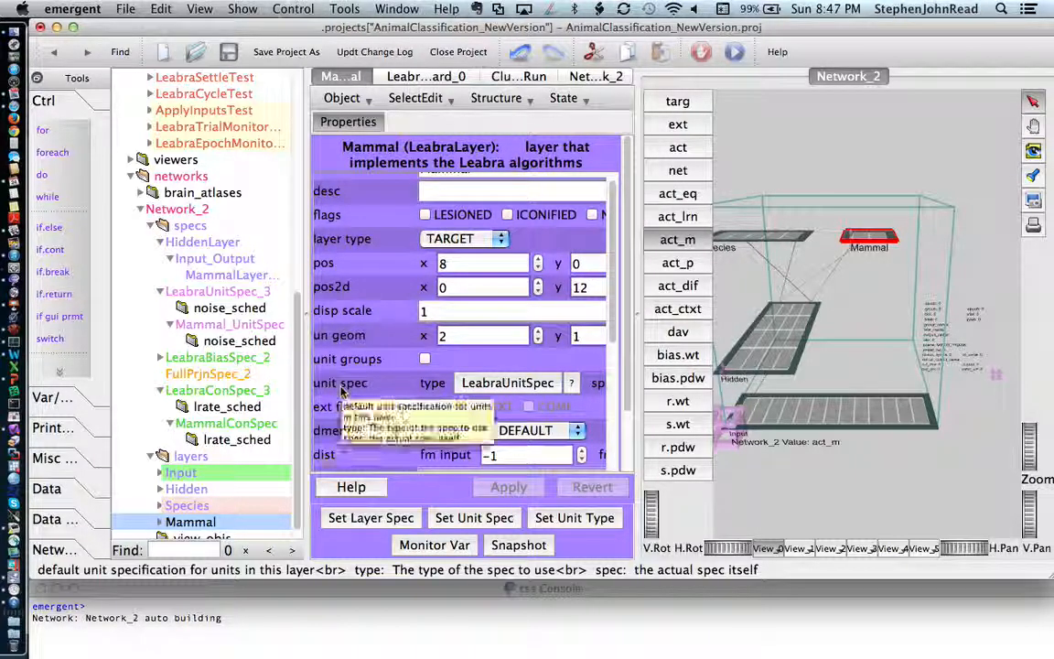
pyautogui.scroll(-1, 341, 391)
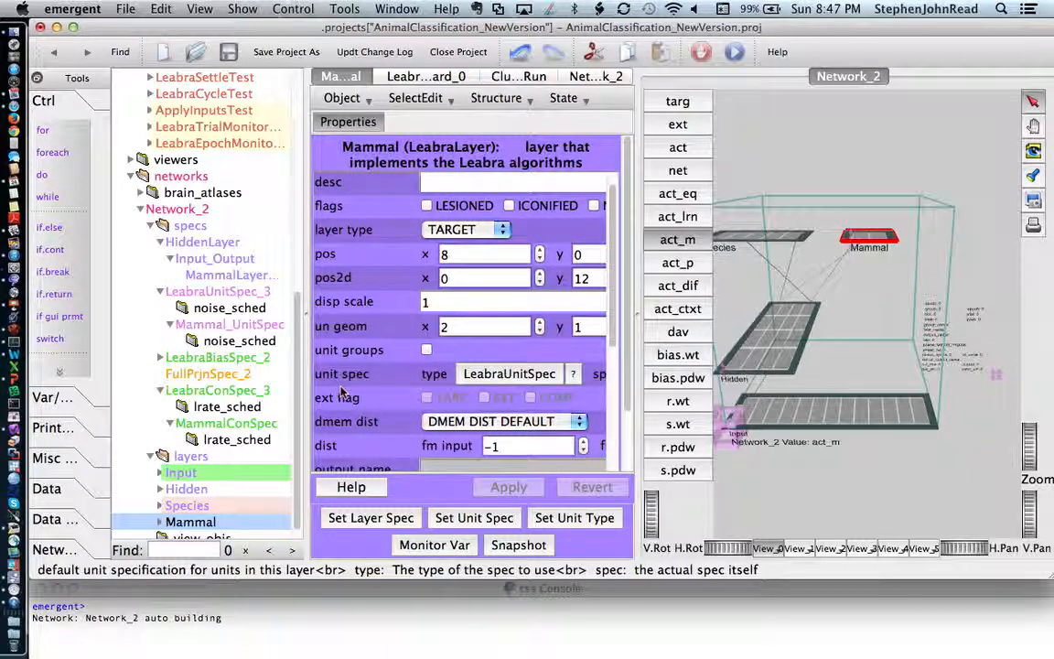
pyautogui.hscroll(5, 340, 392)
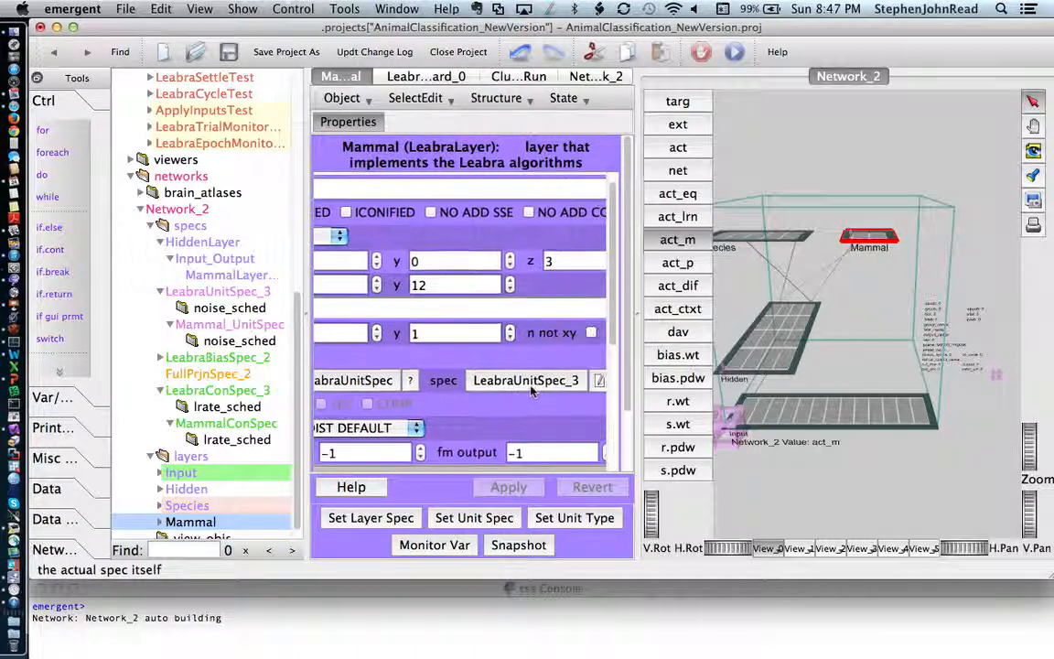
pyautogui.hscroll(2, 531, 390)
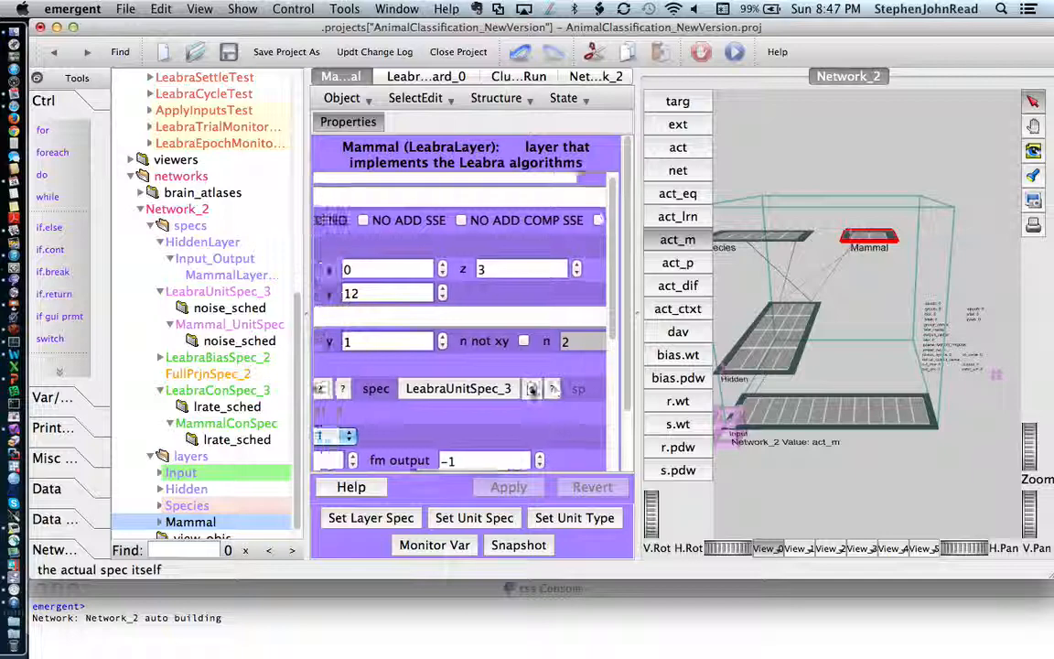
pyautogui.hscroll(-5, 531, 391)
pyautogui.scroll(-5, 333, 401)
pyautogui.scroll(-5, 333, 403)
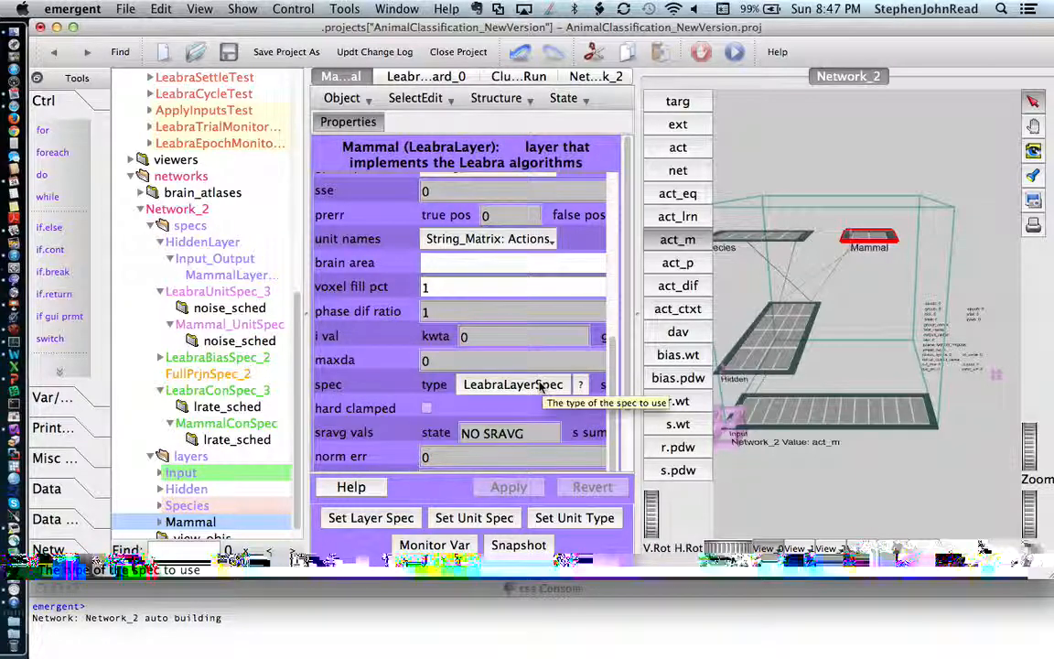
pyautogui.hscroll(5, 439, 380)
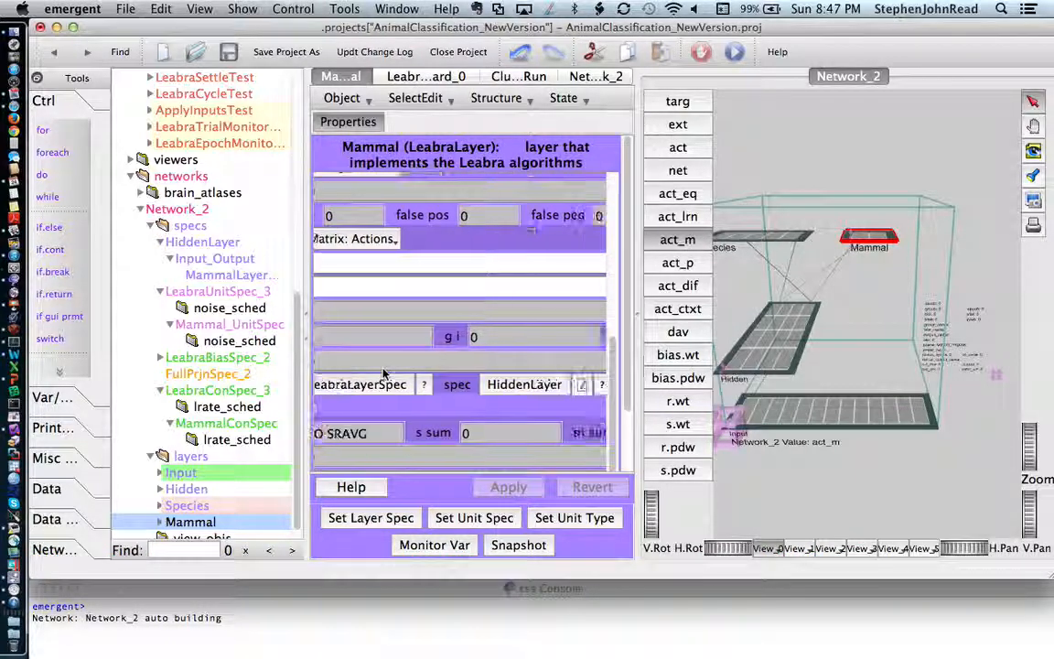
pyautogui.hscroll(-2, 384, 374)
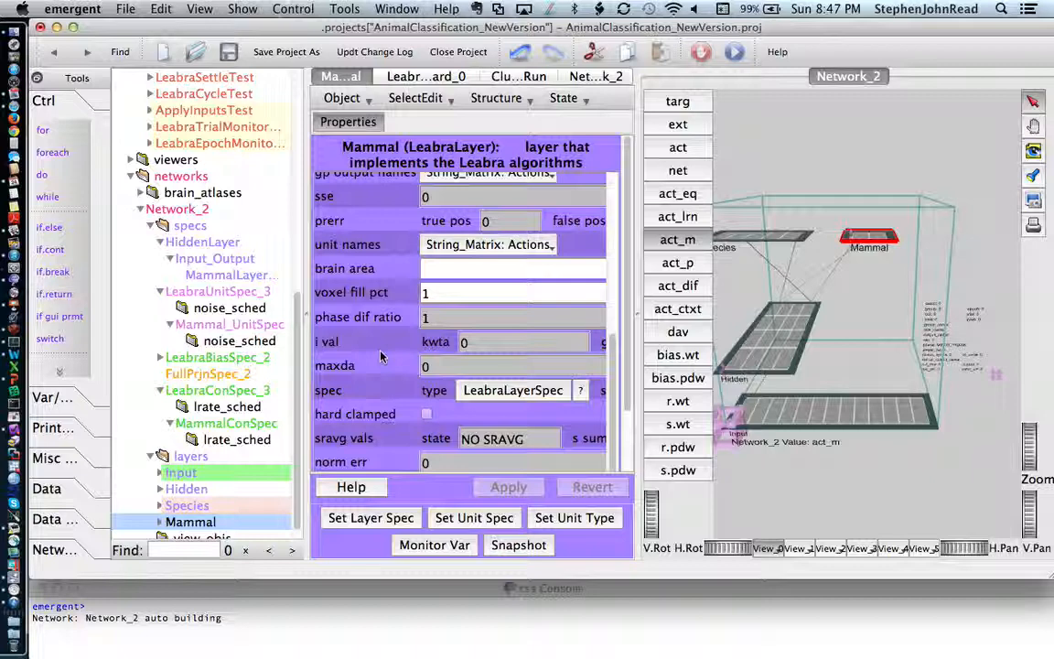
pyautogui.scroll(3, 376, 349)
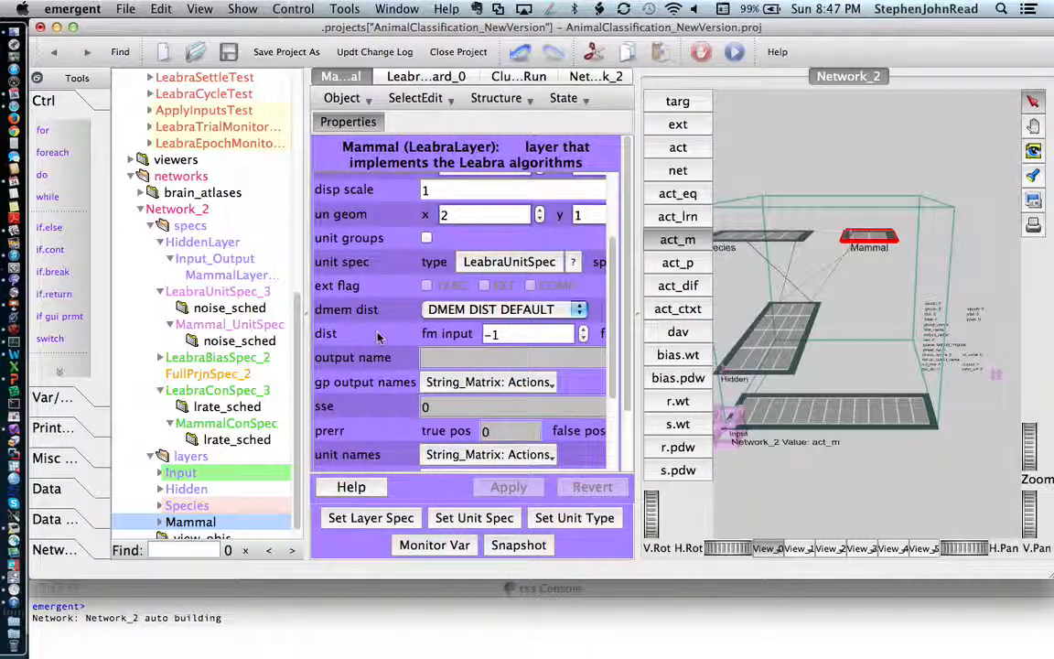
pyautogui.scroll(3, 378, 337)
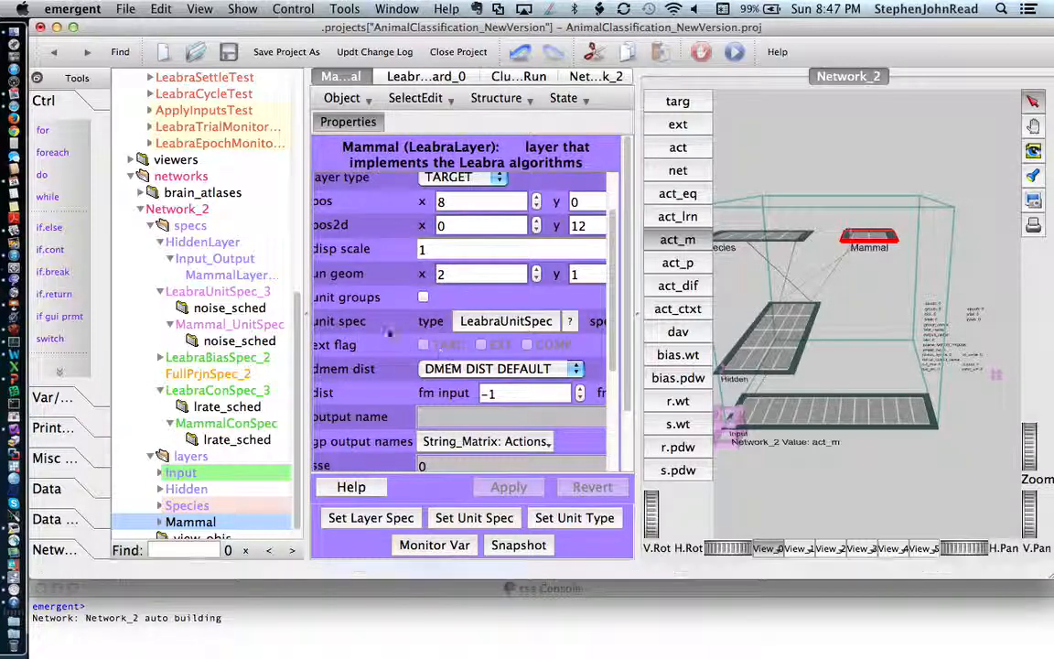
# - Set the Mammal layer's unit spec to Mammal_UnitSpec
pyautogui.hscroll(5, 389, 334)
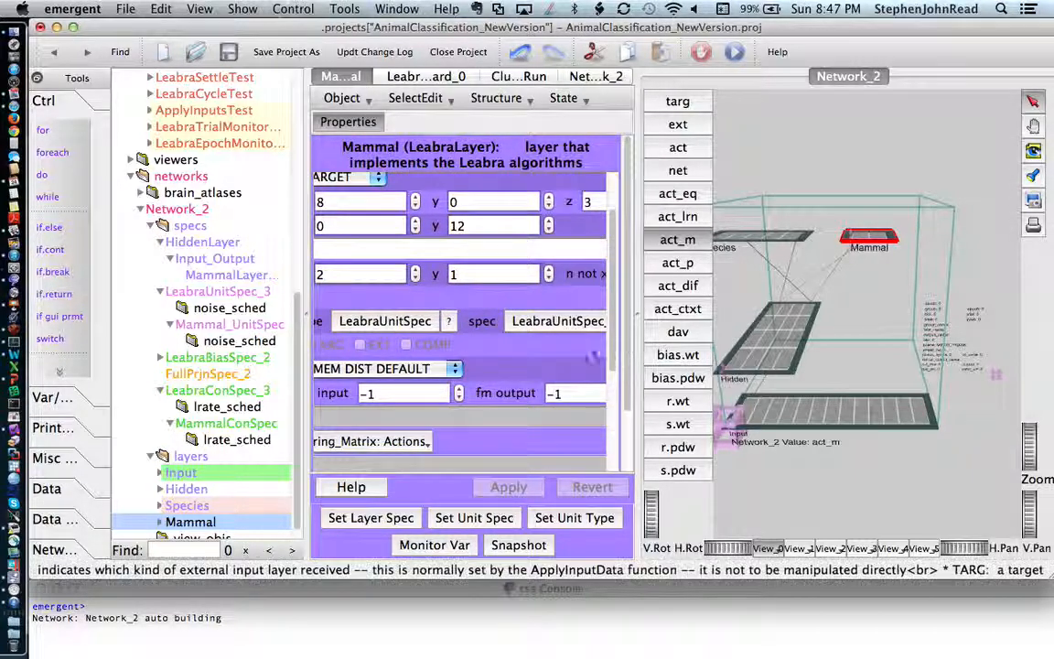
pyautogui.hscroll(4, 503, 303)
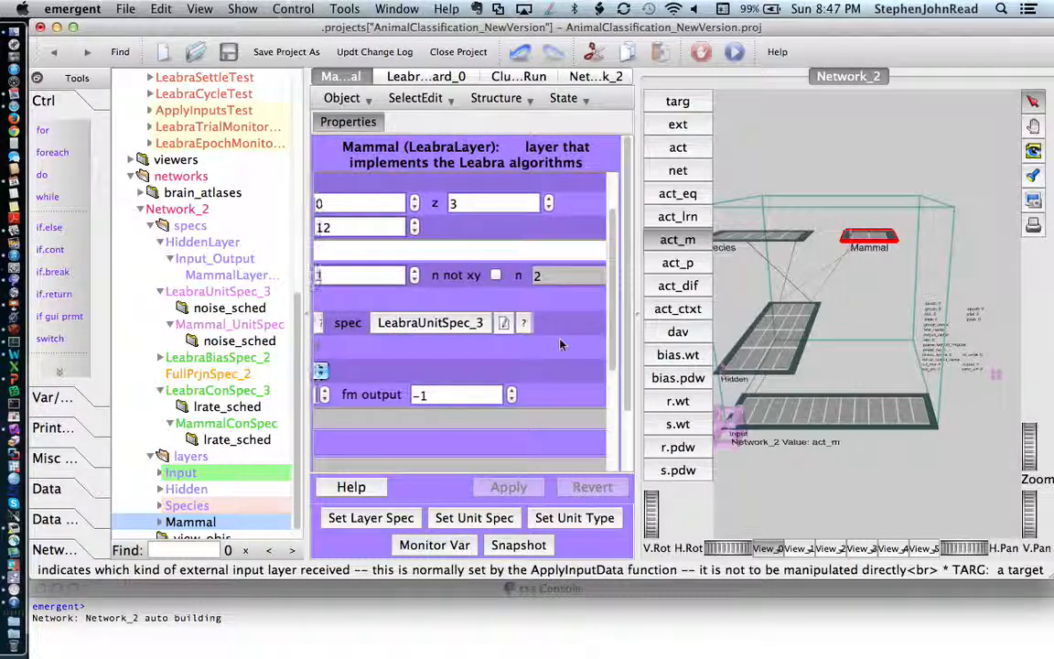
pyautogui.click(465, 323)
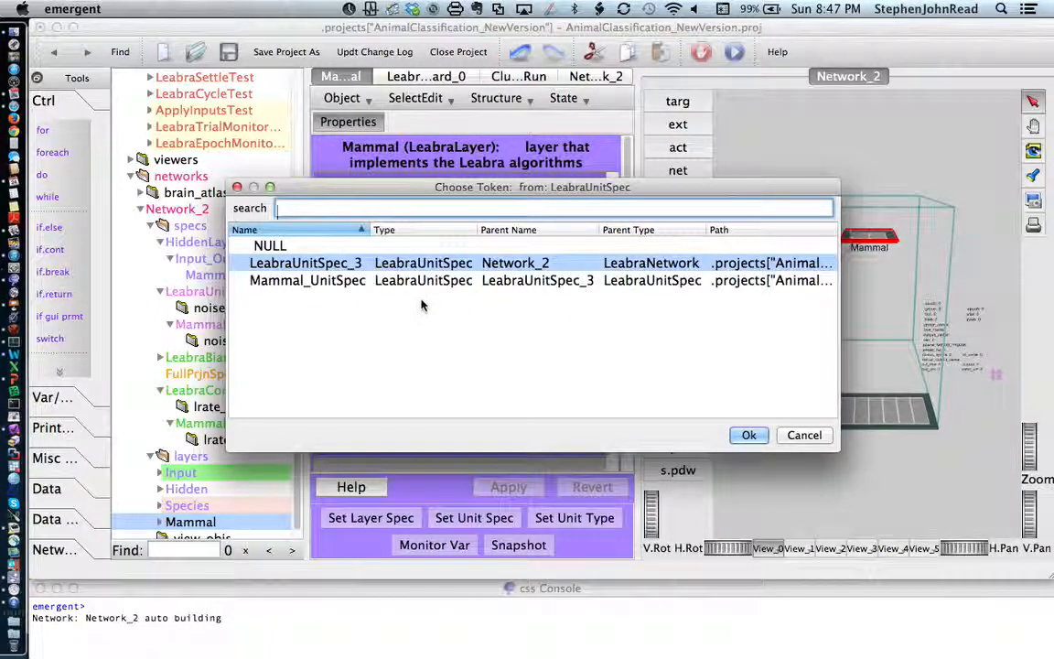
pyautogui.doubleClick(334, 281)
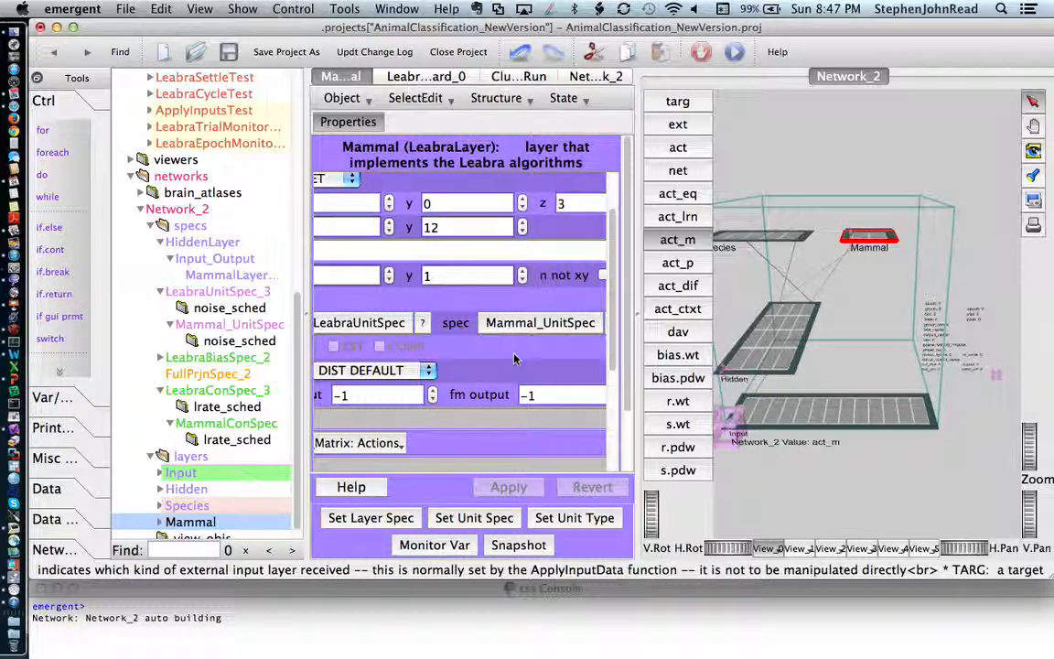
# - Set the Mammal layer's layer spec to MammalLayerSpec
pyautogui.hscroll(-3, 514, 356)
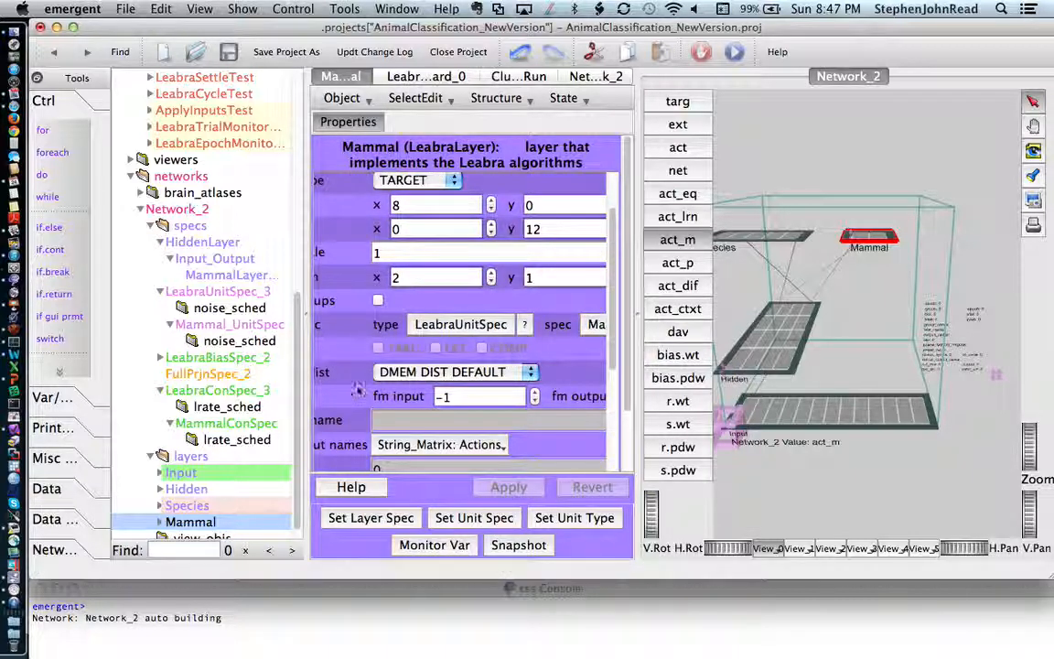
pyautogui.scroll(-3, 514, 356)
pyautogui.scroll(-5, 332, 368)
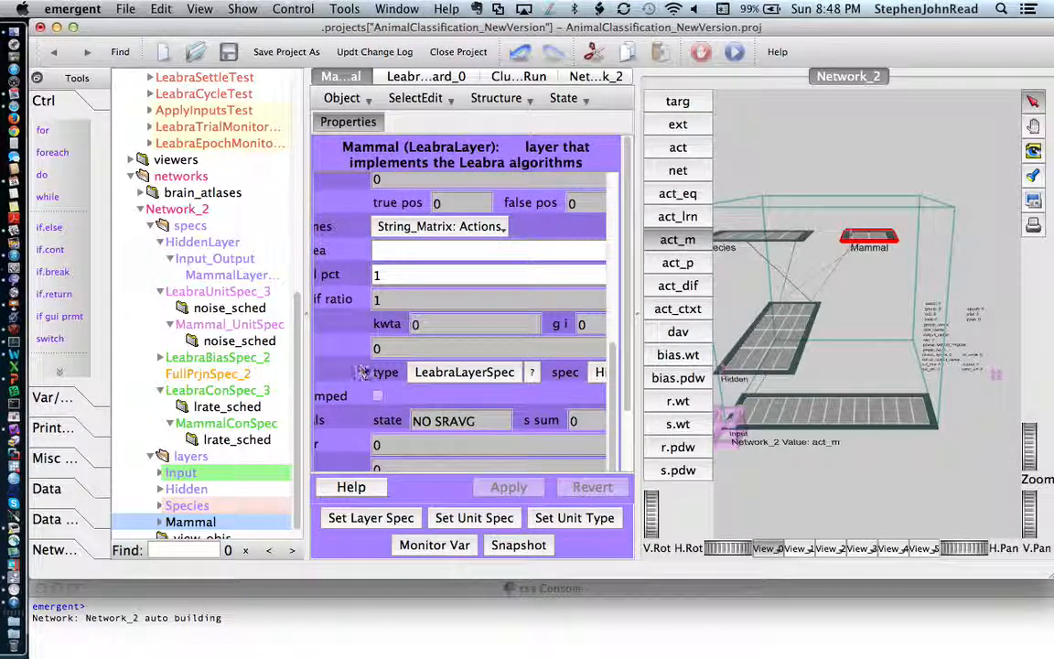
pyautogui.hscroll(-2, 365, 370)
pyautogui.hscroll(4, 393, 373)
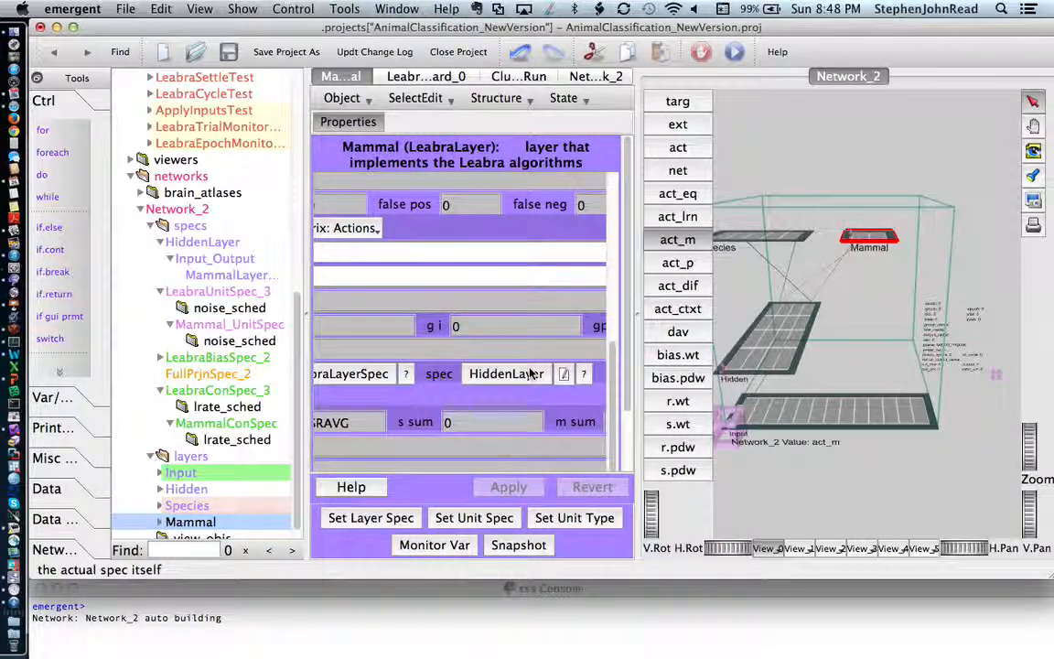
pyautogui.click(512, 375)
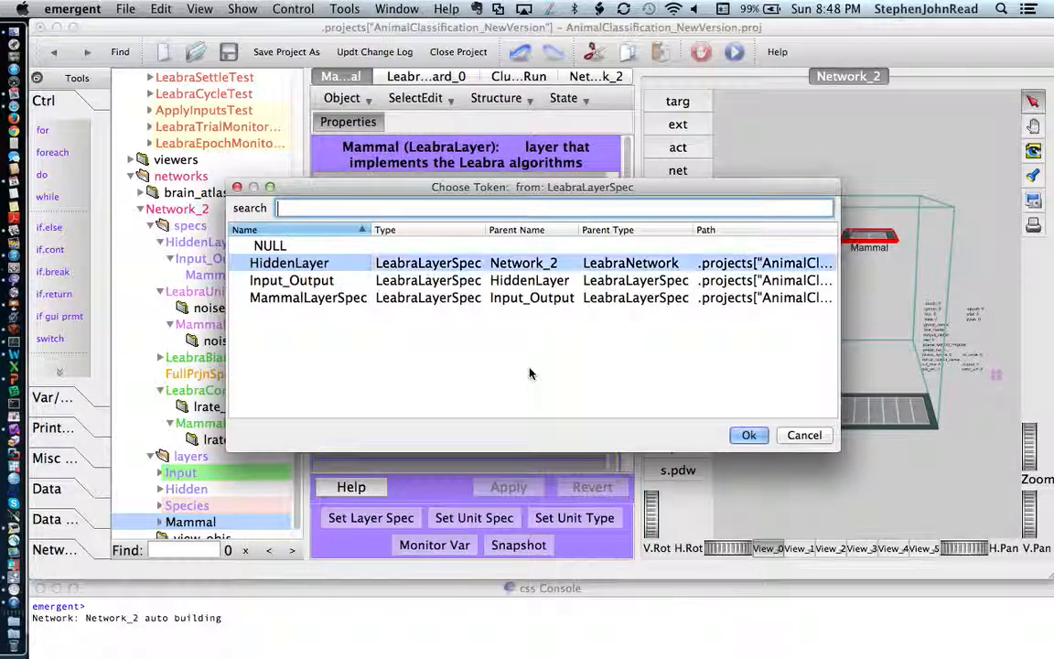
pyautogui.doubleClick(407, 299)
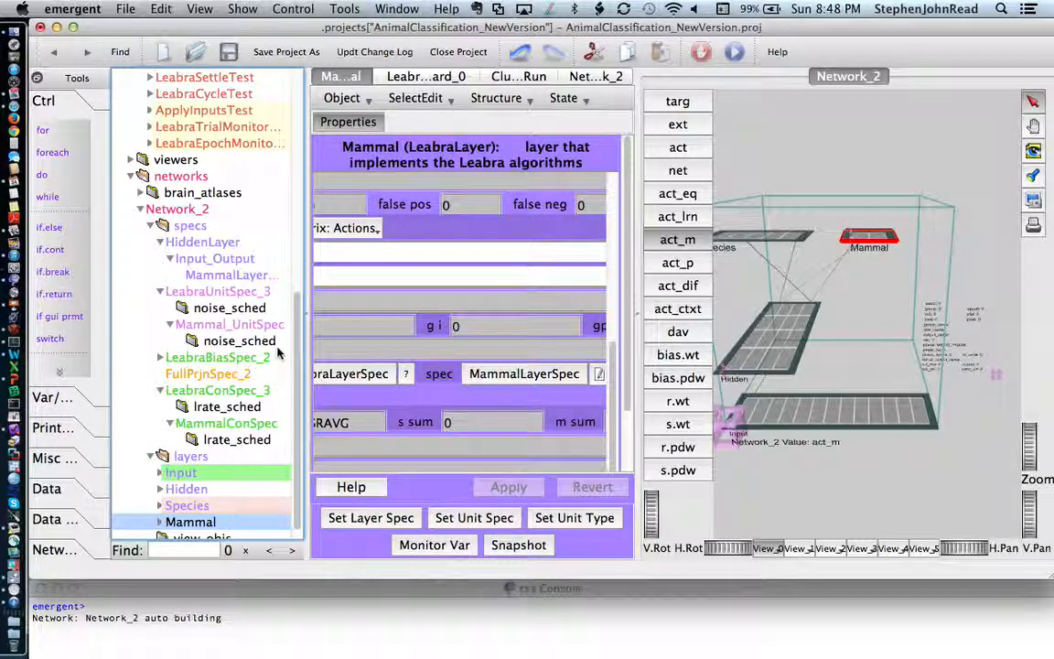
# - Select the projection from the Hidden layer to the Mammal layer in the network view and set its con spec to MammalConSpec
pyautogui.scroll(-1, 133, 392)
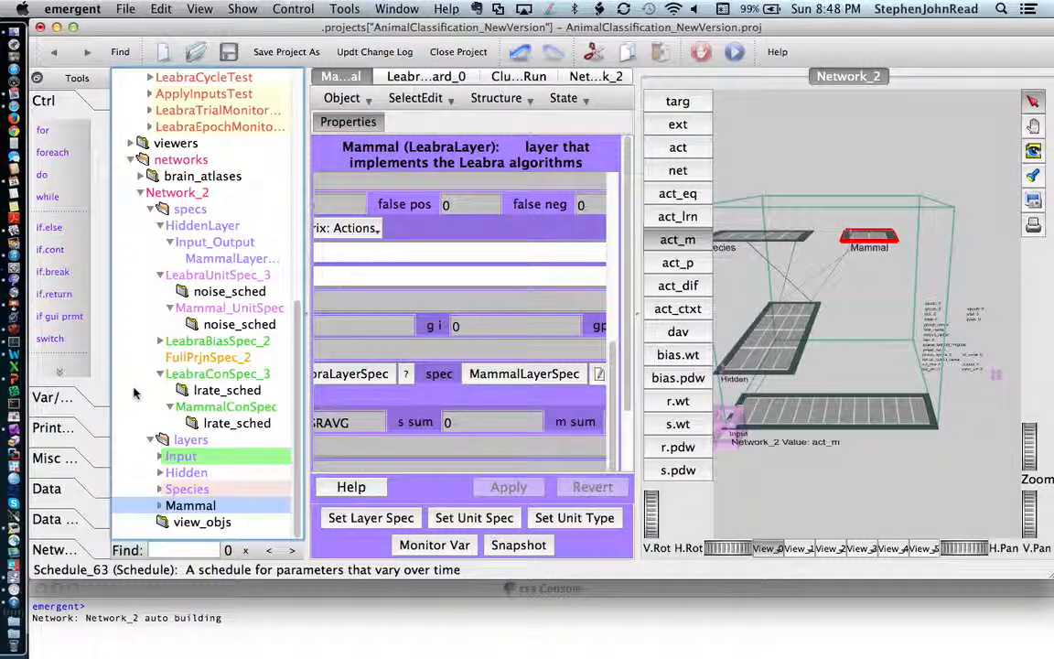
pyautogui.click(228, 409)
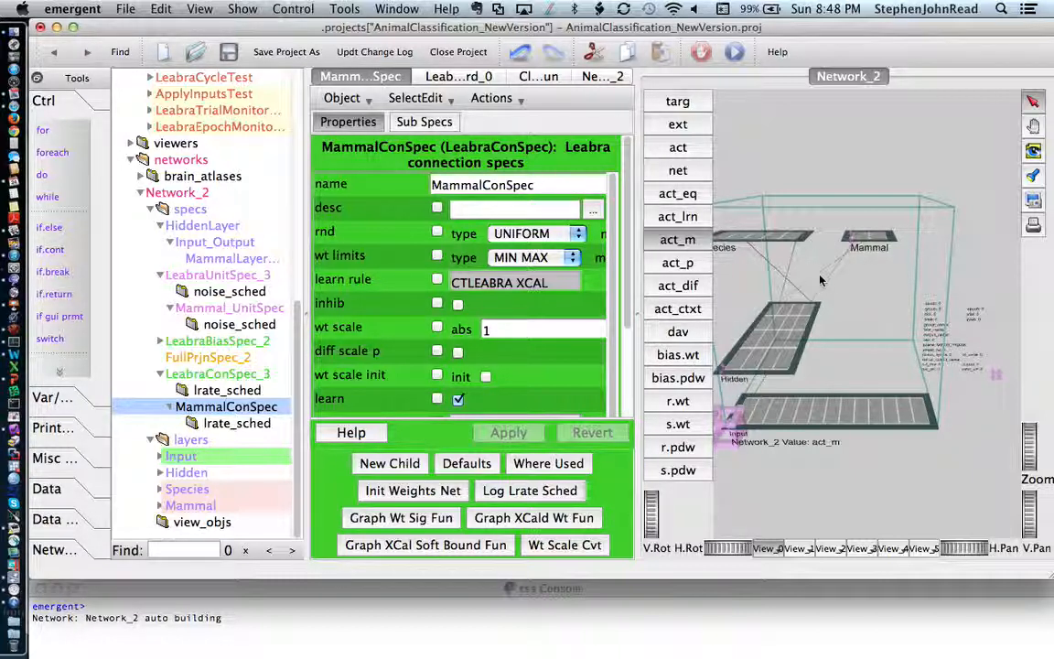
pyautogui.moveTo(1029, 443); pyautogui.dragTo(1036, 484)
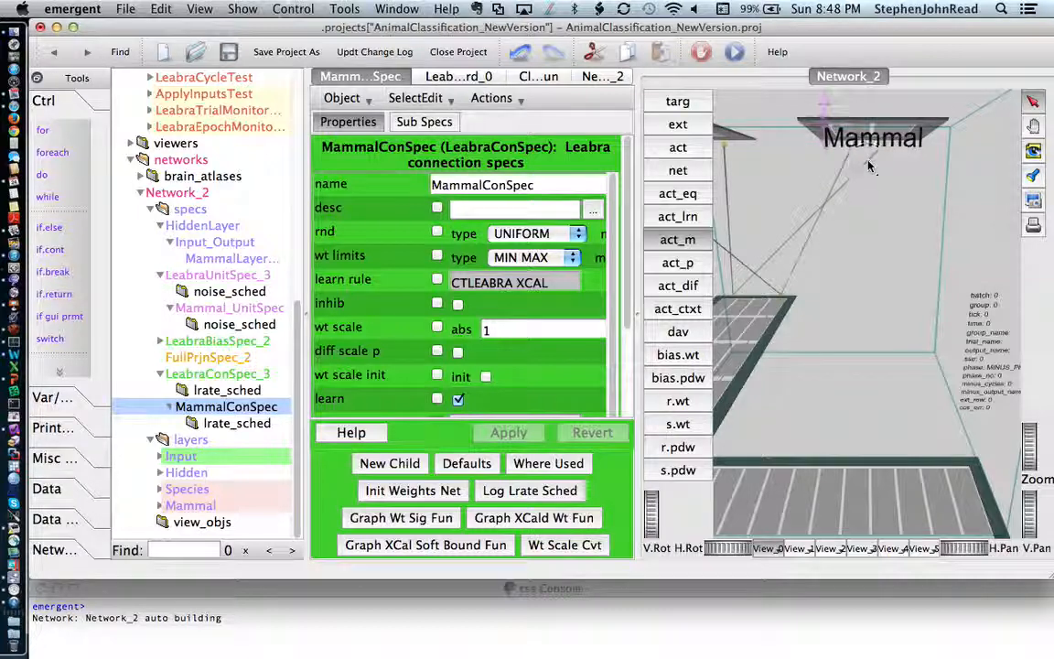
pyautogui.click(865, 165)
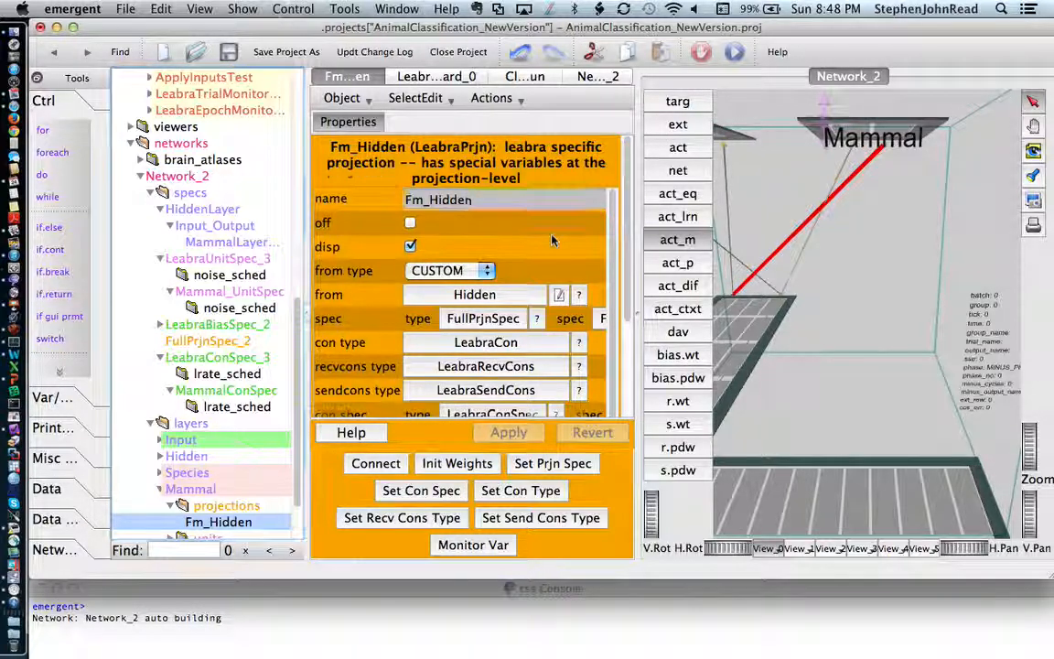
pyautogui.scroll(-3, 552, 241)
pyautogui.hscroll(1, 554, 242)
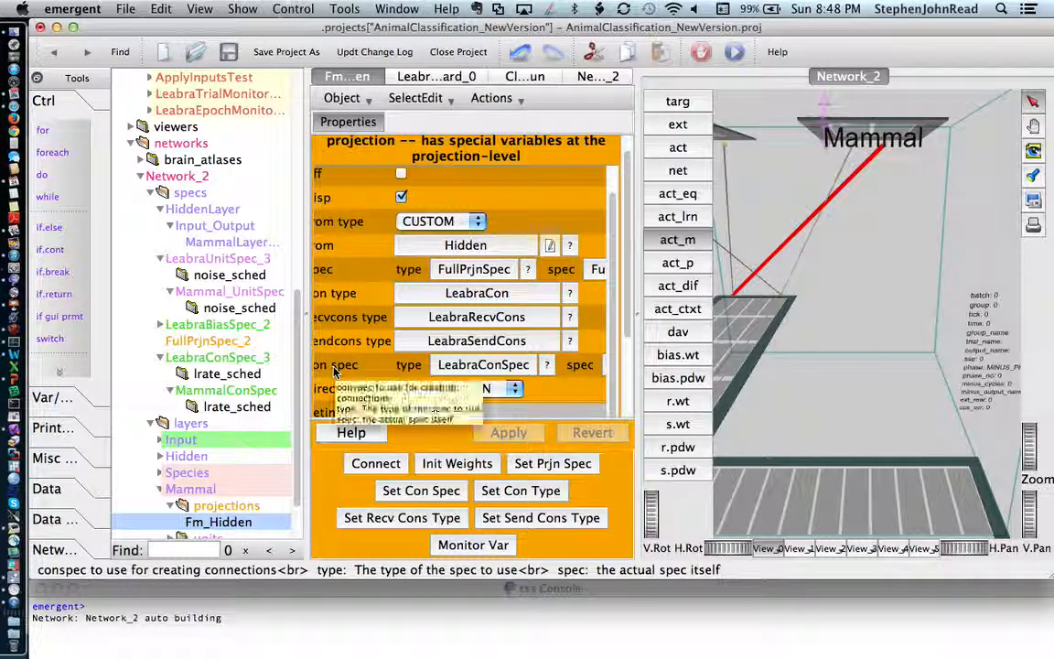
pyautogui.hscroll(3, 335, 371)
pyautogui.hscroll(3, 335, 371)
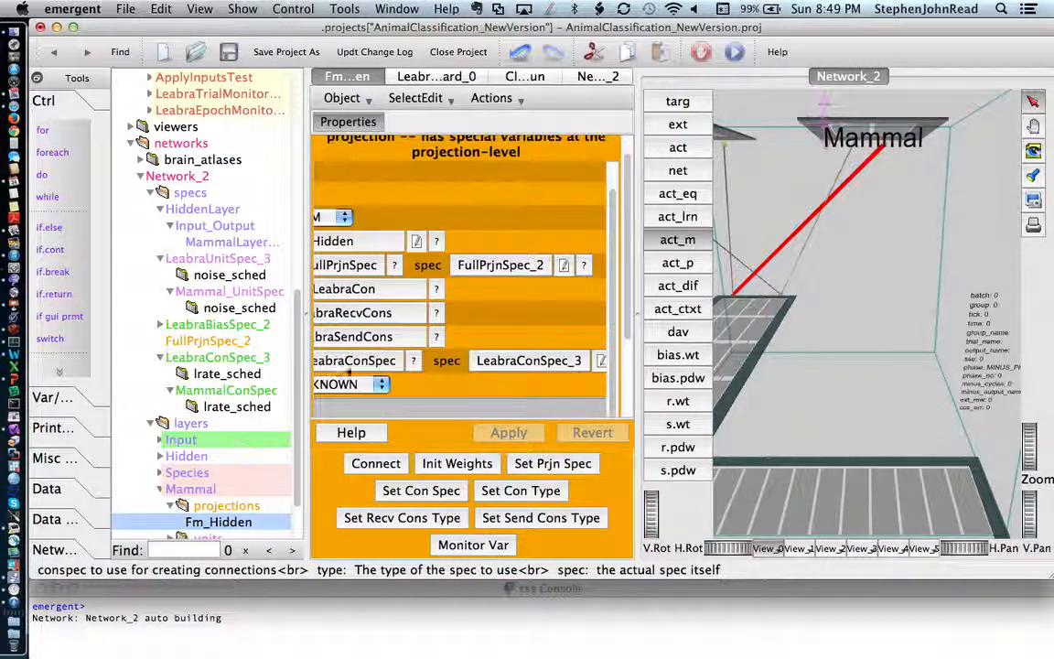
pyautogui.click(555, 365)
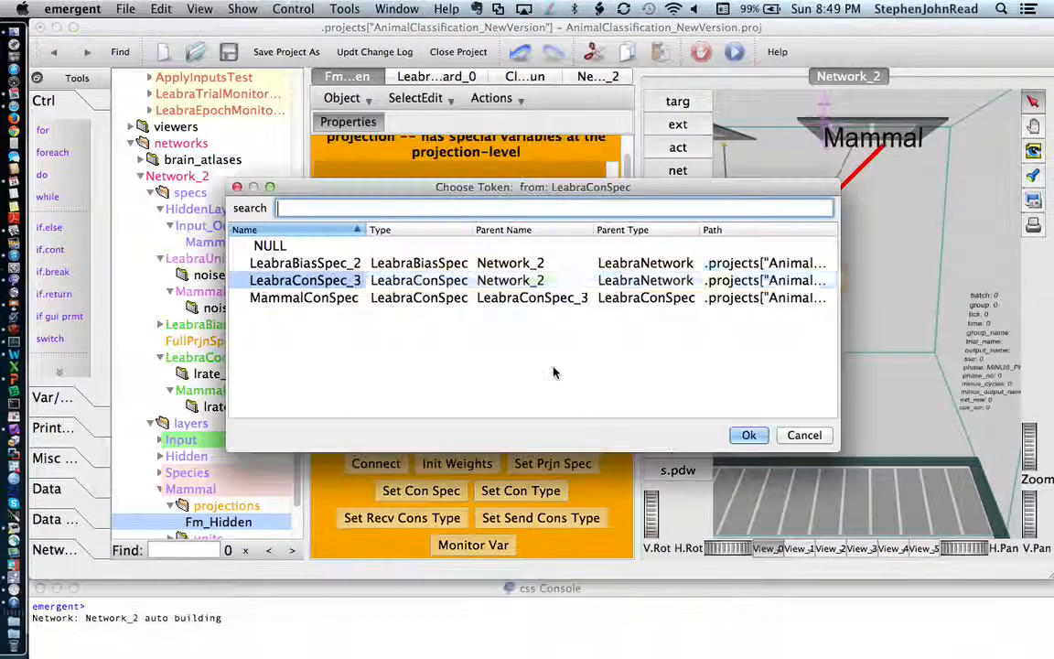
pyautogui.doubleClick(315, 302)
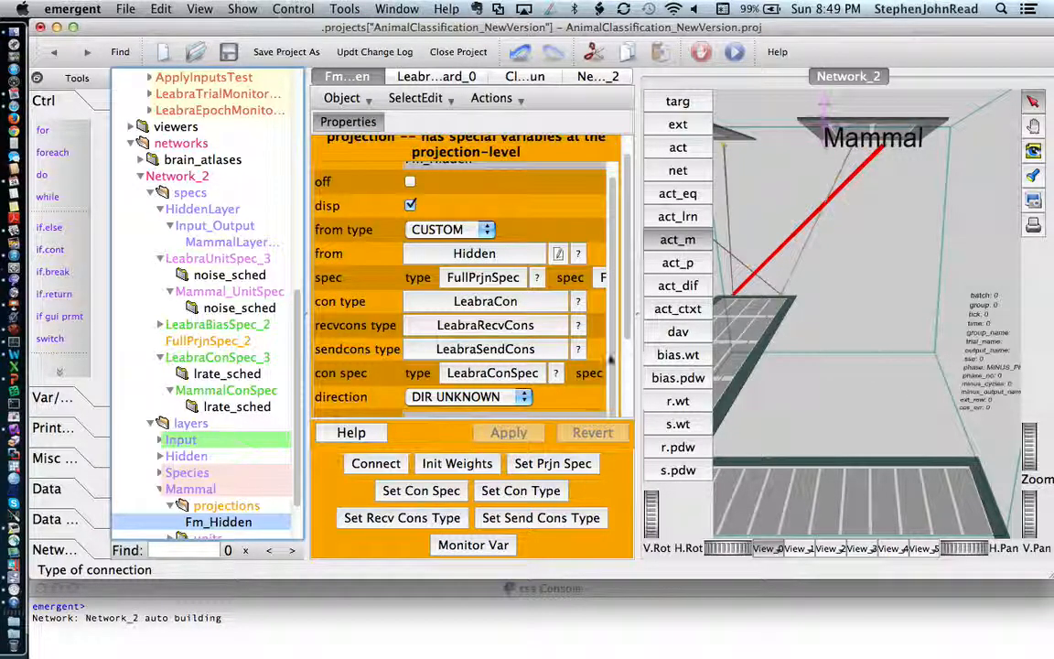
pyautogui.hscroll(5, 560, 353)
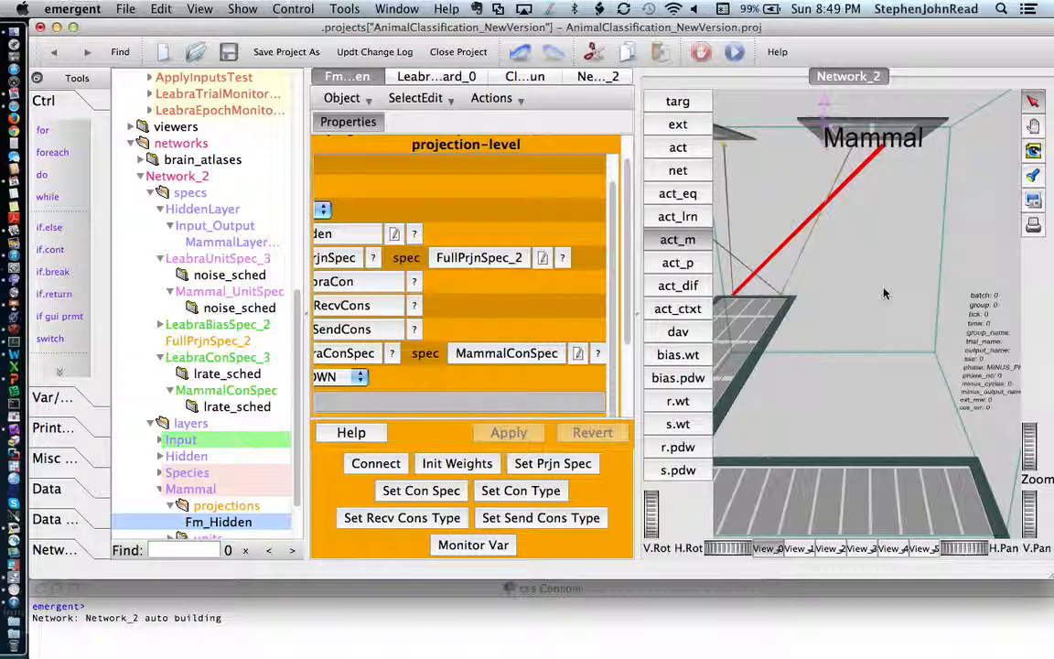
# - Select the projection from the Mammal layer back to the Hidden layer and set its con spec to MammalConSpec
pyautogui.click(805, 249)
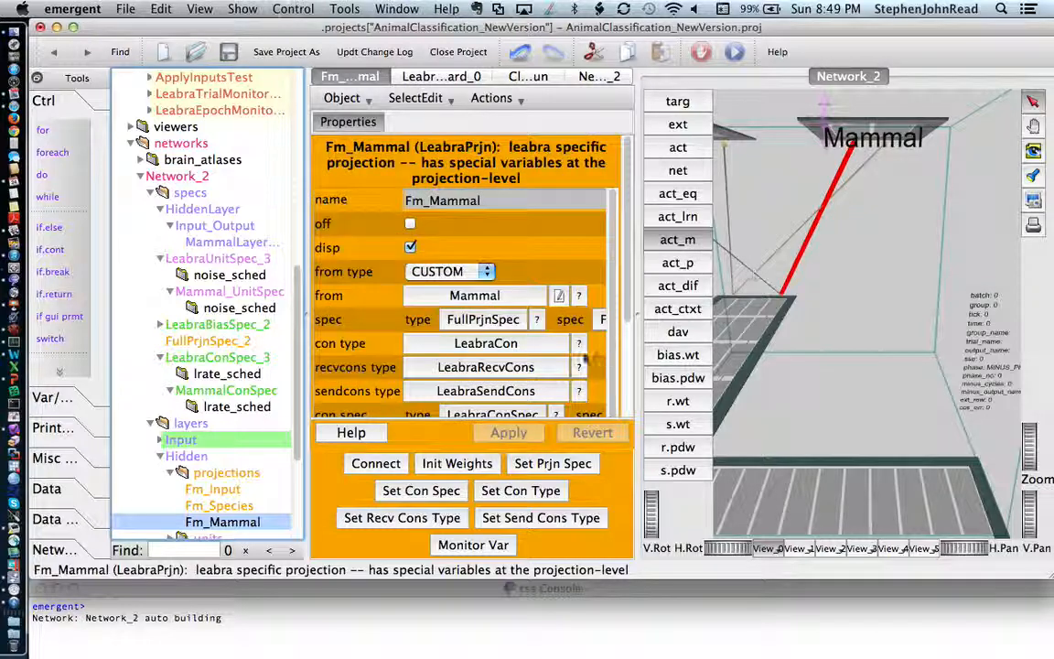
pyautogui.scroll(-3, 564, 360)
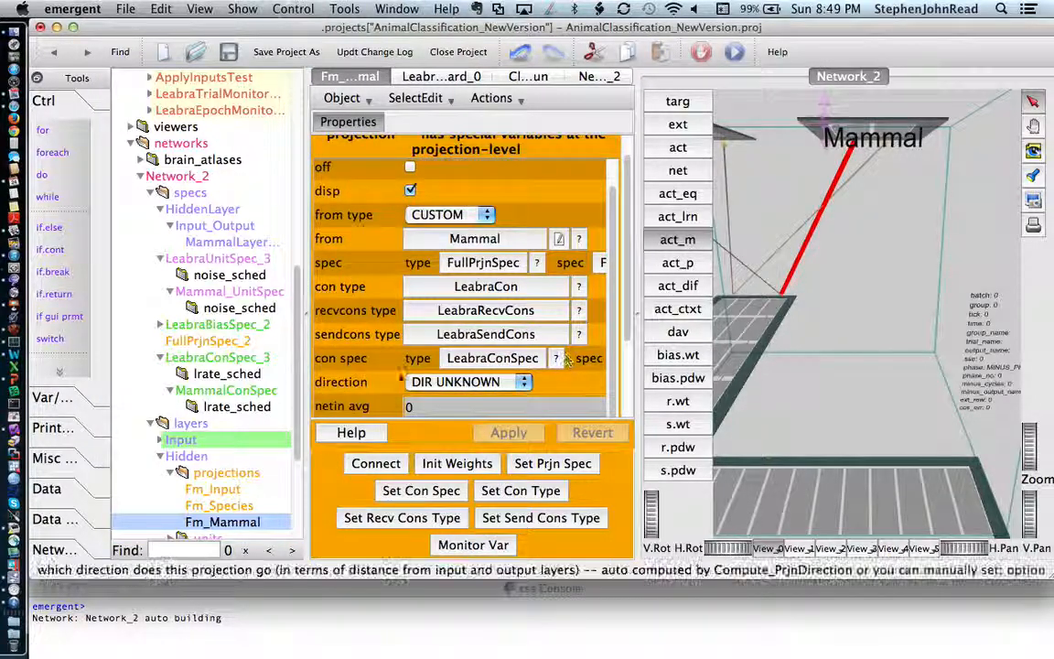
pyautogui.hscroll(3, 324, 378)
pyautogui.hscroll(3, 387, 375)
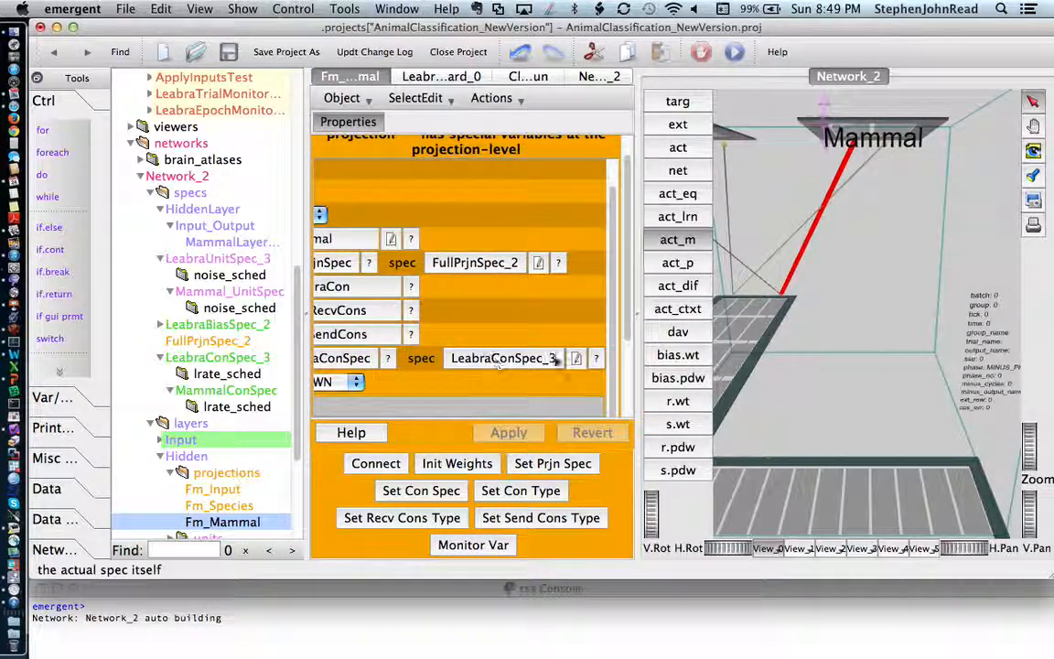
pyautogui.click(504, 359)
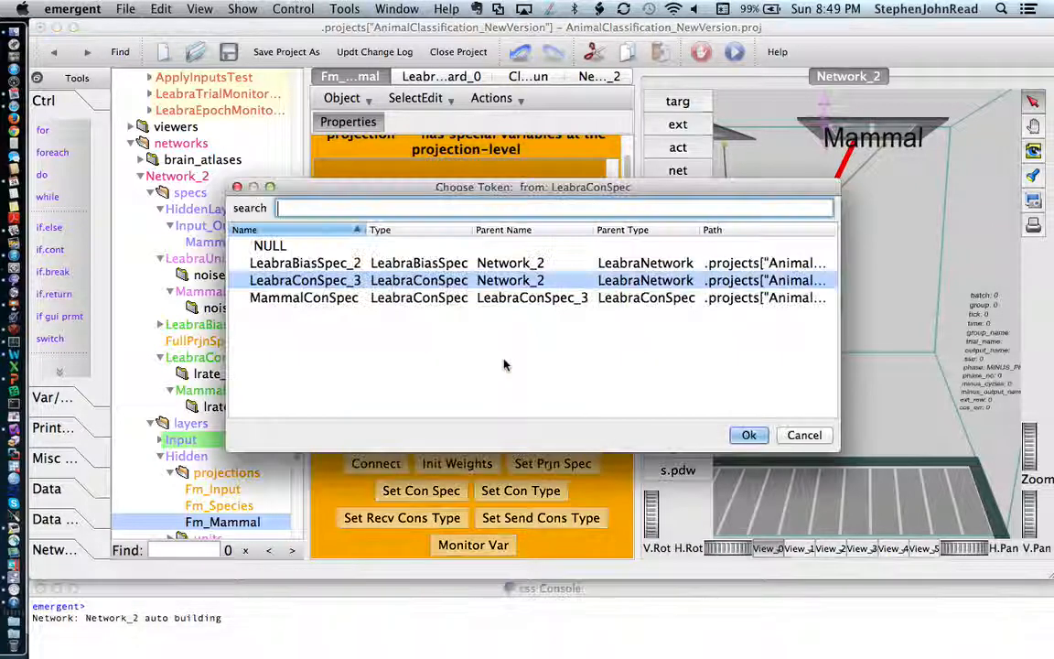
pyautogui.doubleClick(342, 300)
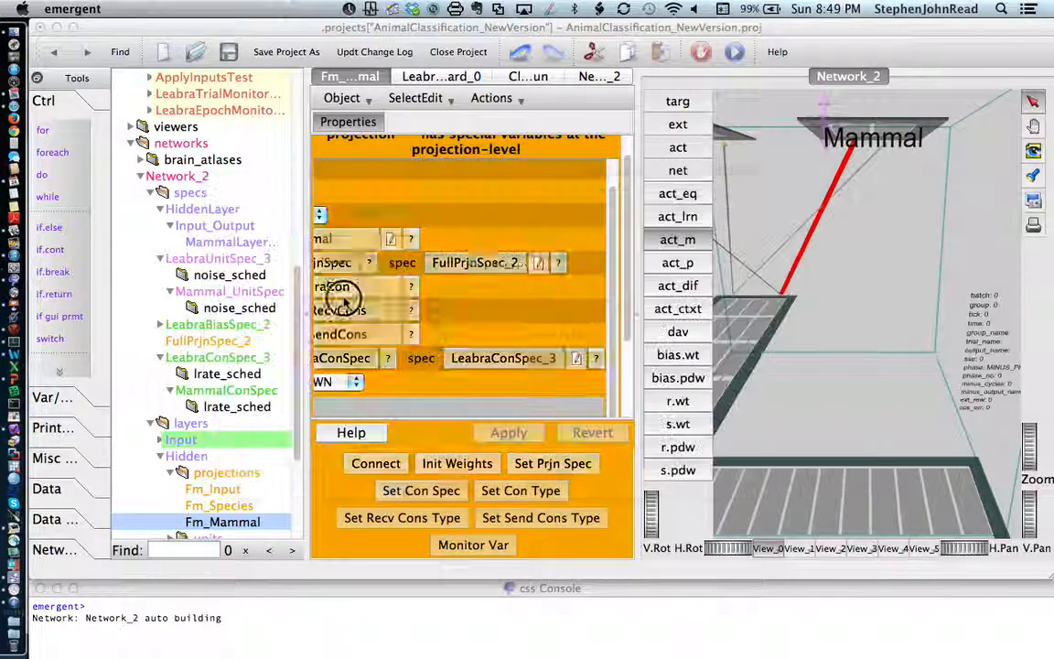